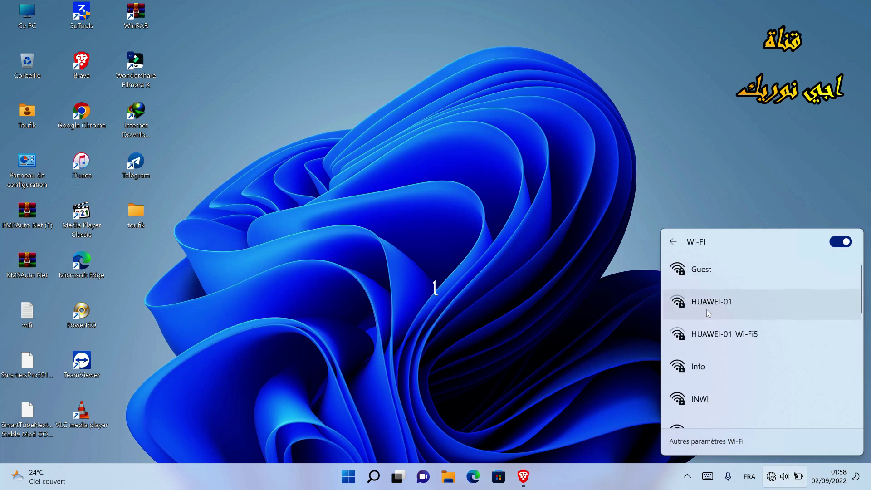
- Start connecting to Wifi_Perso_2.4G, then open the desktop 'wifi' note
{"action": "scroll", "coordinate": [748, 362], "scroll_direction": "down", "scroll_amount": 5}
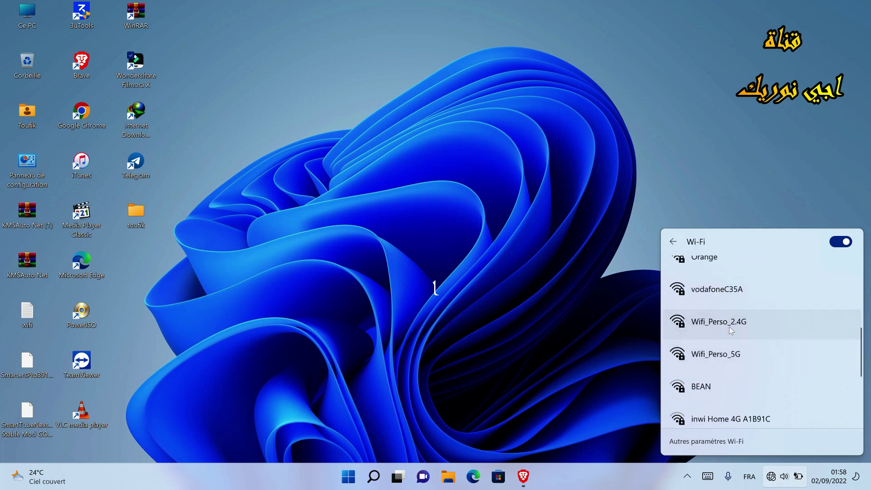
{"action": "left_click", "coordinate": [729, 326]}
{"action": "left_click", "coordinate": [797, 374]}
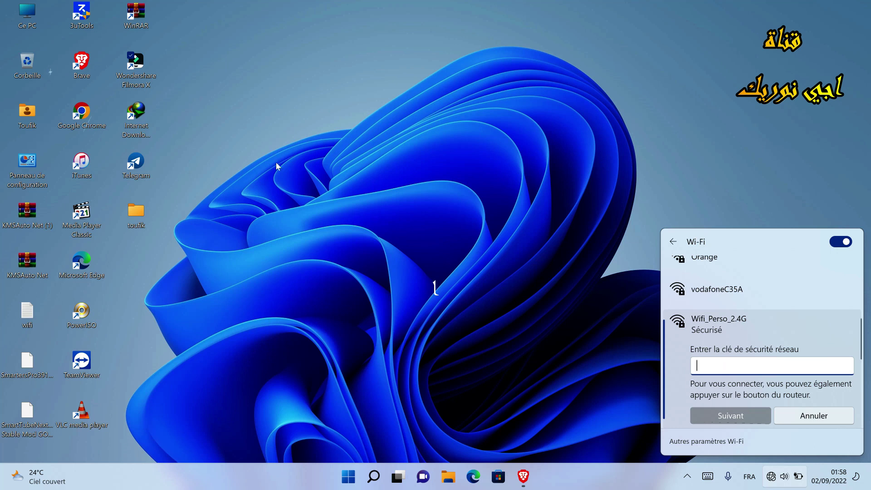
{"action": "double_click", "coordinate": [28, 313]}
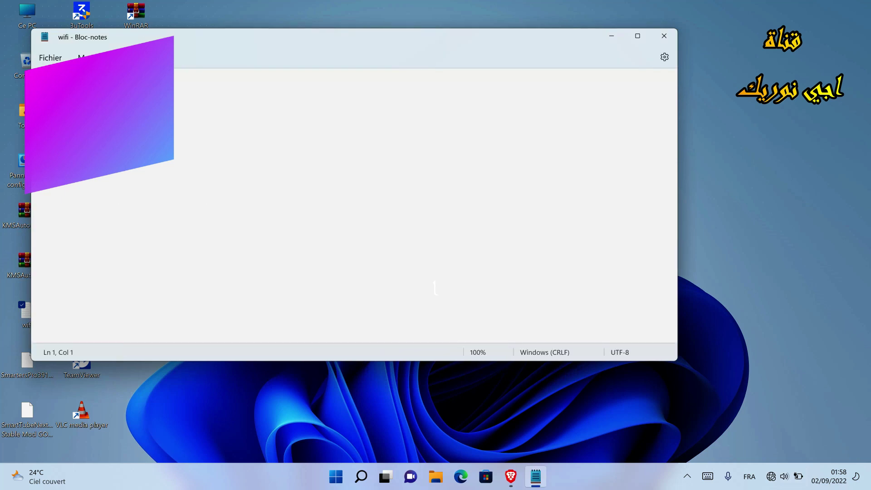
- Copy the wifi note's text and close Notepad
{"action": "right_click", "coordinate": [49, 81]}
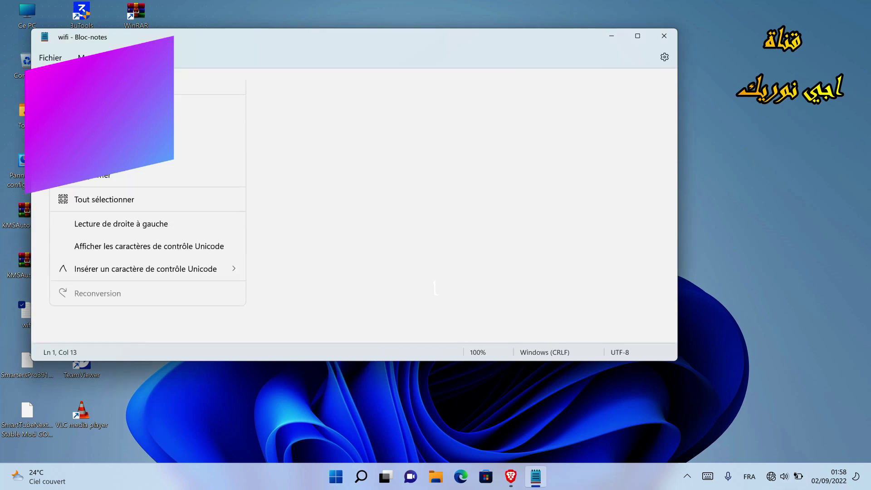
{"action": "key", "text": "Escape"}
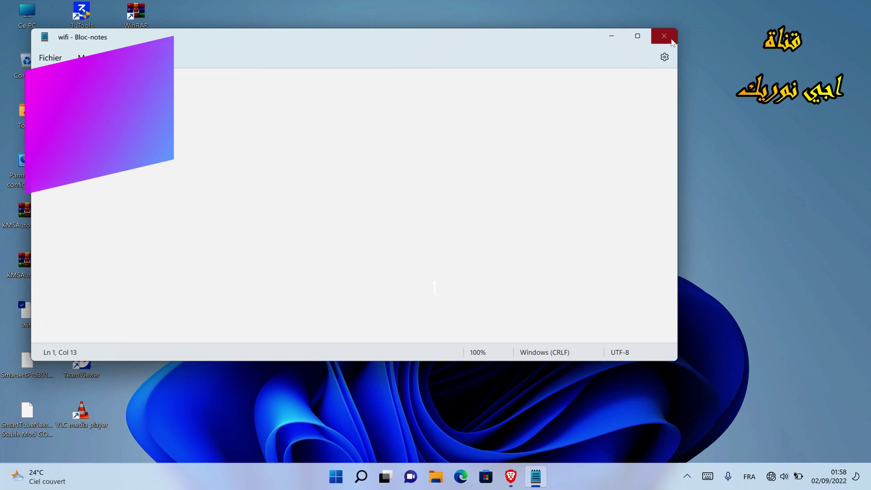
{"action": "left_click", "coordinate": [672, 41]}
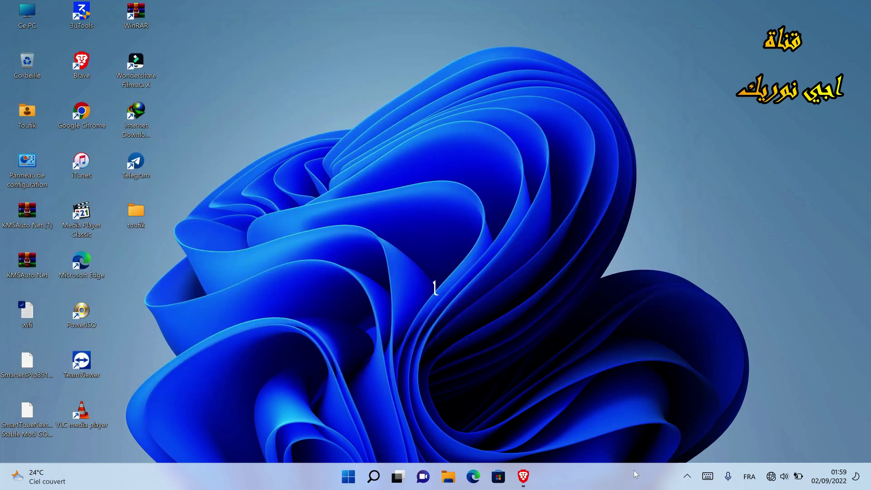
- Bring up Quick Settings and show the list of available Wi-Fi networks
{"action": "left_click", "coordinate": [785, 480]}
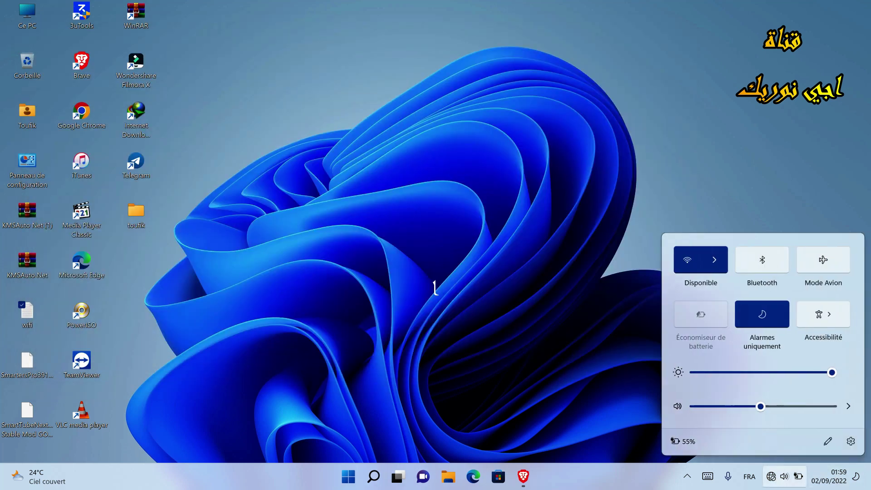
{"action": "left_click", "coordinate": [702, 225]}
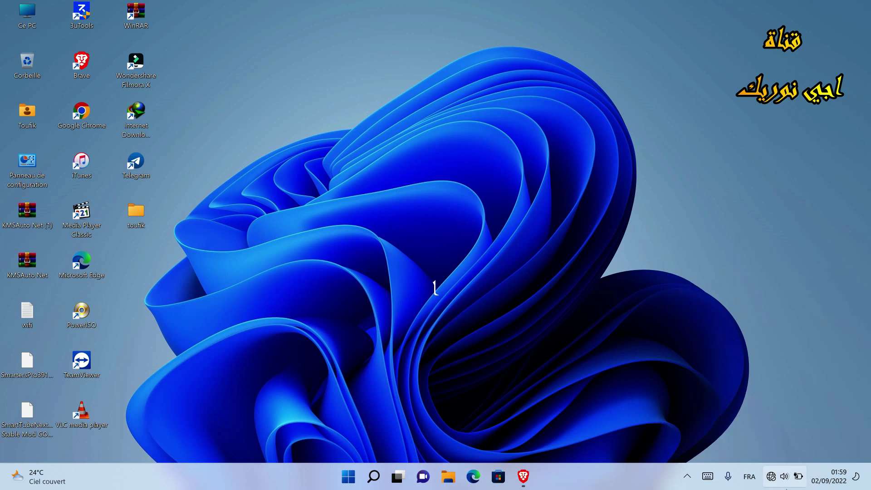
{"action": "key", "text": "super+a"}
{"action": "left_click", "coordinate": [715, 260]}
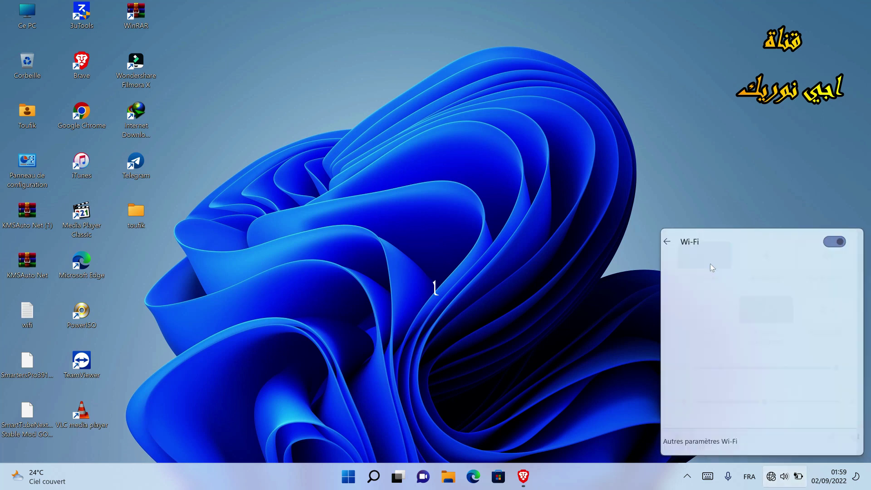
{"action": "scroll", "coordinate": [718, 386], "scroll_direction": "down", "scroll_amount": 4}
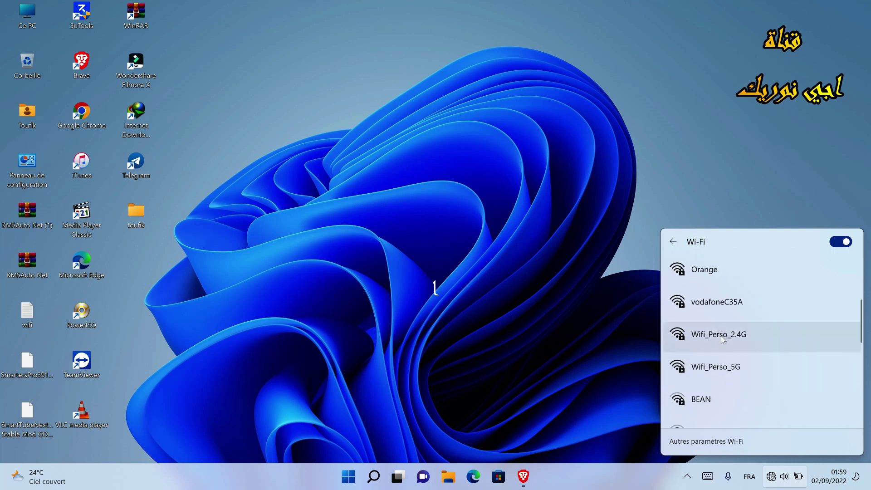
- Join Wifi_Perso_5G with the pasted security key, then close the Wi-Fi panel
{"action": "left_click", "coordinate": [724, 366]}
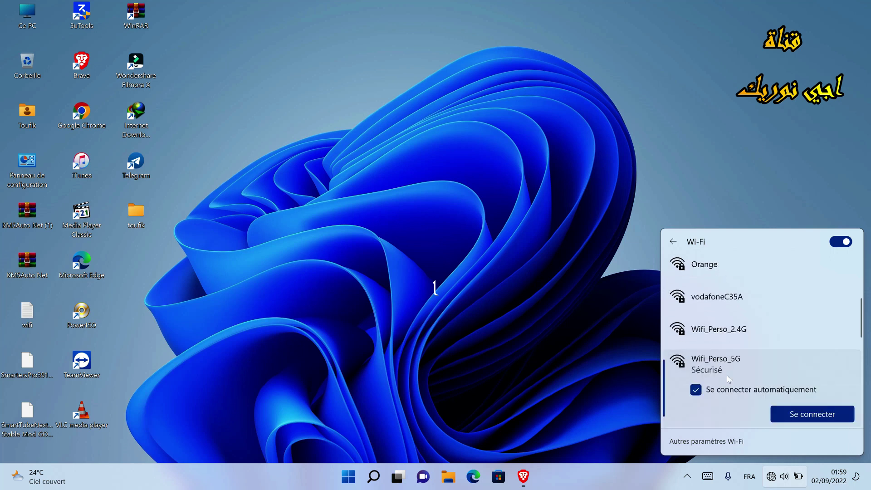
{"action": "left_click", "coordinate": [798, 421]}
{"action": "right_click", "coordinate": [731, 407]}
{"action": "left_click", "coordinate": [743, 422]}
{"action": "left_click", "coordinate": [738, 403]}
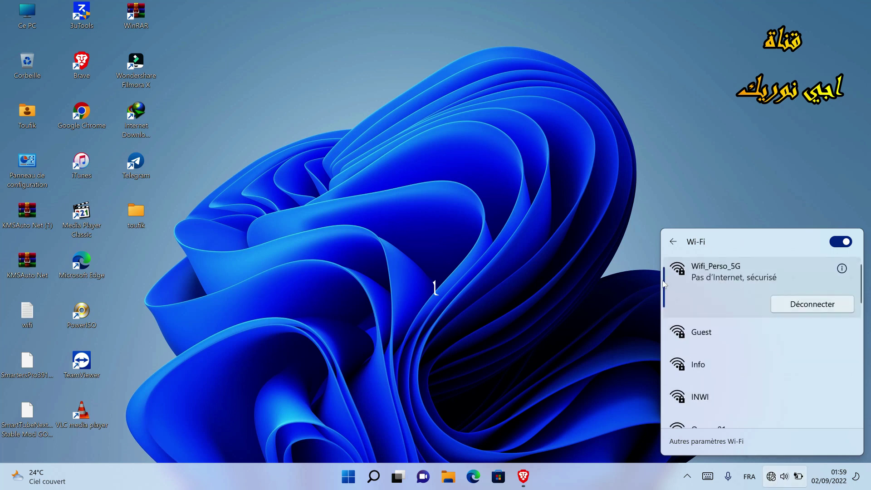
{"action": "left_click", "coordinate": [483, 379]}
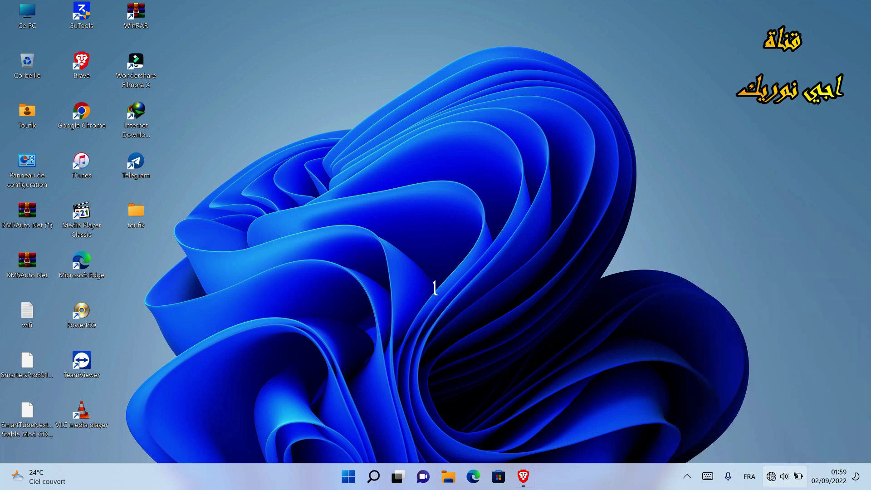
- In Brave at 192.168.1.1, autofill the saved admin credentials and log in
{"action": "left_click", "coordinate": [527, 479]}
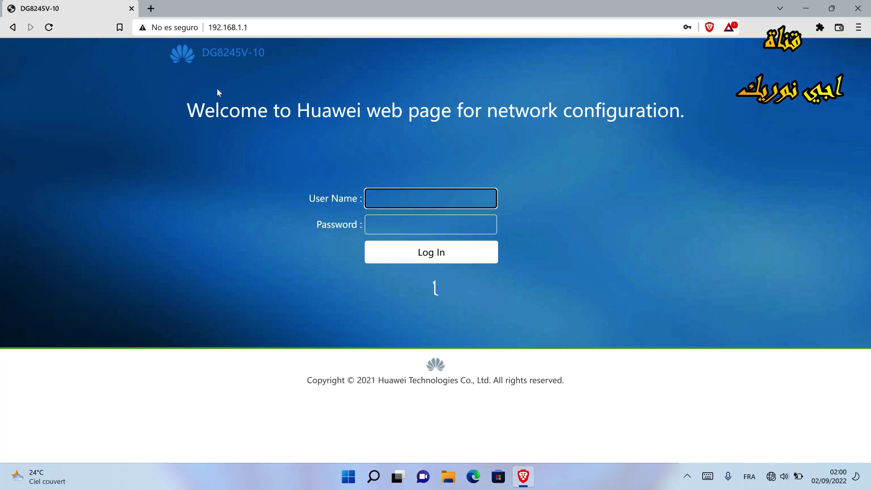
{"action": "left_click", "coordinate": [417, 200]}
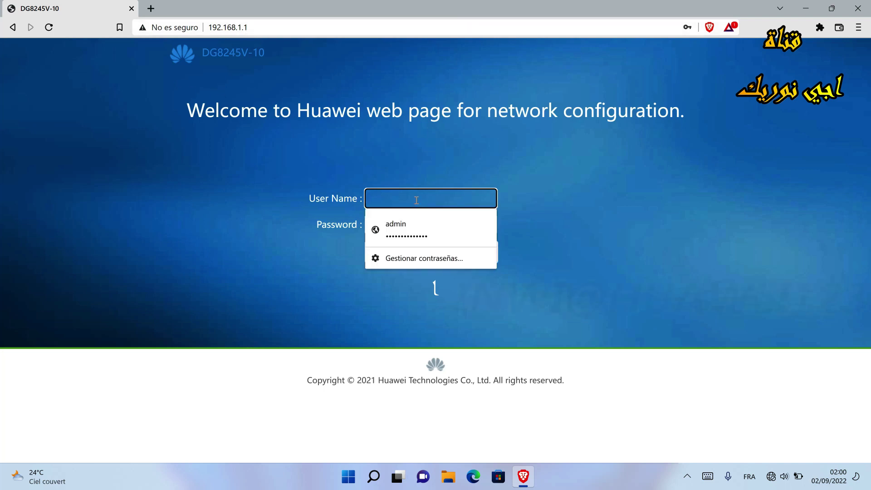
{"action": "left_click", "coordinate": [407, 236]}
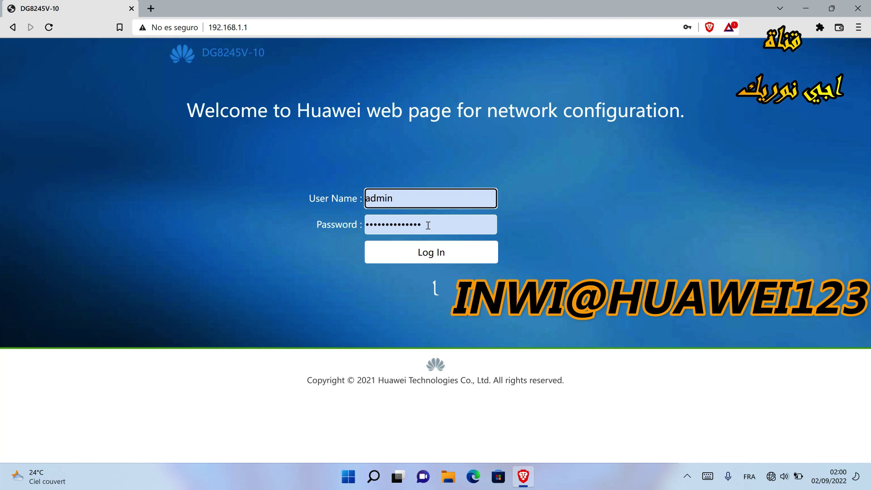
{"action": "left_click", "coordinate": [440, 255]}
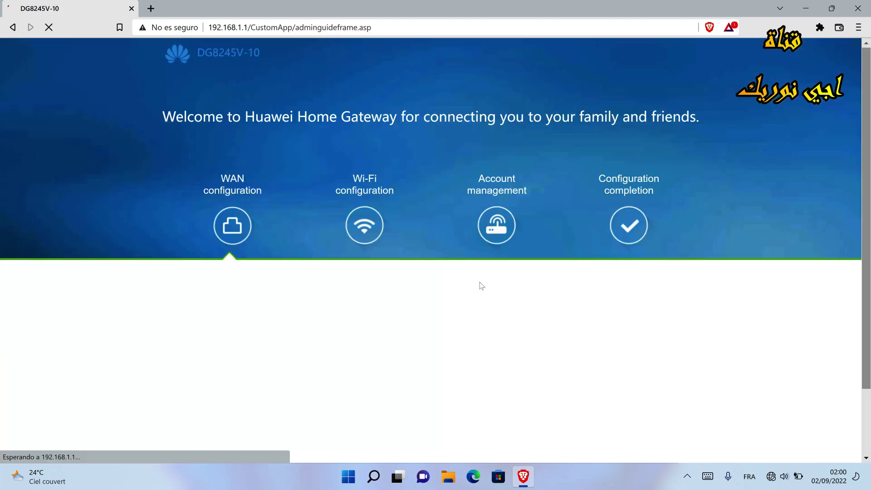
- Skip the WAN, Wi-Fi and login-password guide steps and return to the home page
{"action": "scroll", "coordinate": [485, 287], "scroll_direction": "down", "scroll_amount": 2}
{"action": "scroll", "coordinate": [484, 287], "scroll_direction": "down", "scroll_amount": 2}
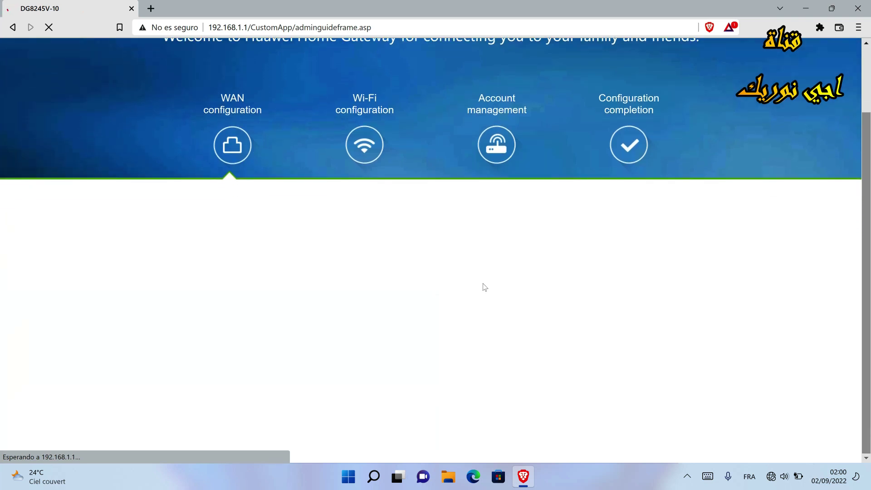
{"action": "scroll", "coordinate": [481, 277], "scroll_direction": "down", "scroll_amount": 5}
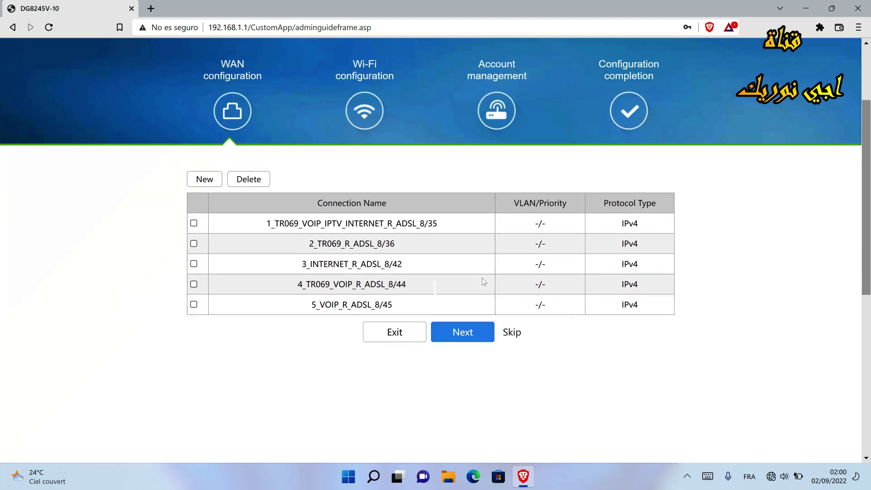
{"action": "left_click", "coordinate": [513, 219]}
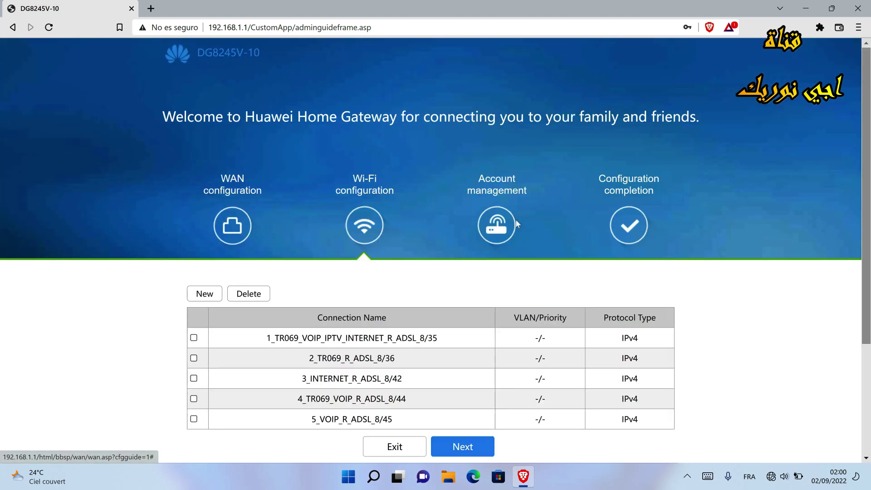
{"action": "scroll", "coordinate": [501, 290], "scroll_direction": "down", "scroll_amount": 5}
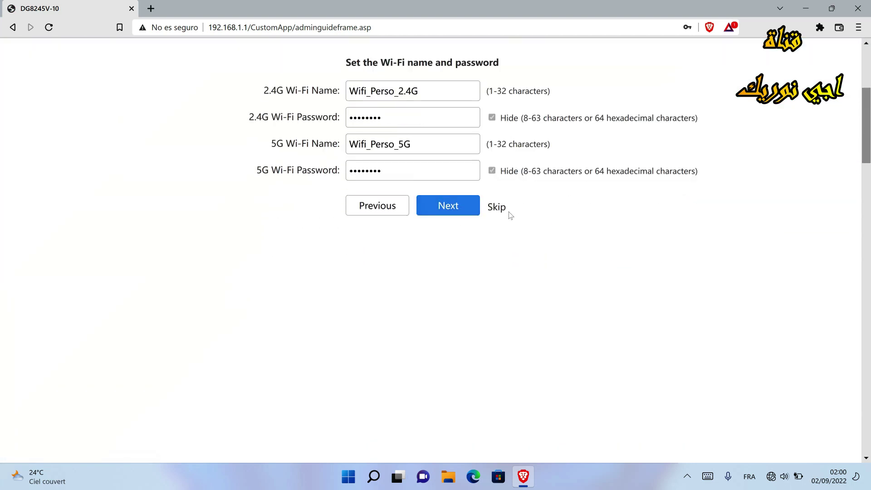
{"action": "left_click", "coordinate": [495, 205]}
{"action": "scroll", "coordinate": [467, 255], "scroll_direction": "down", "scroll_amount": 5}
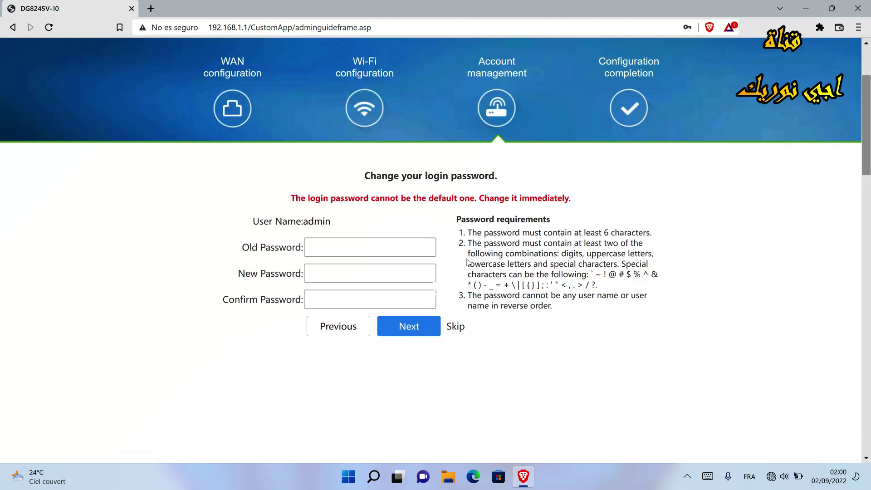
{"action": "left_click", "coordinate": [456, 218]}
{"action": "scroll", "coordinate": [483, 246], "scroll_direction": "down", "scroll_amount": 3}
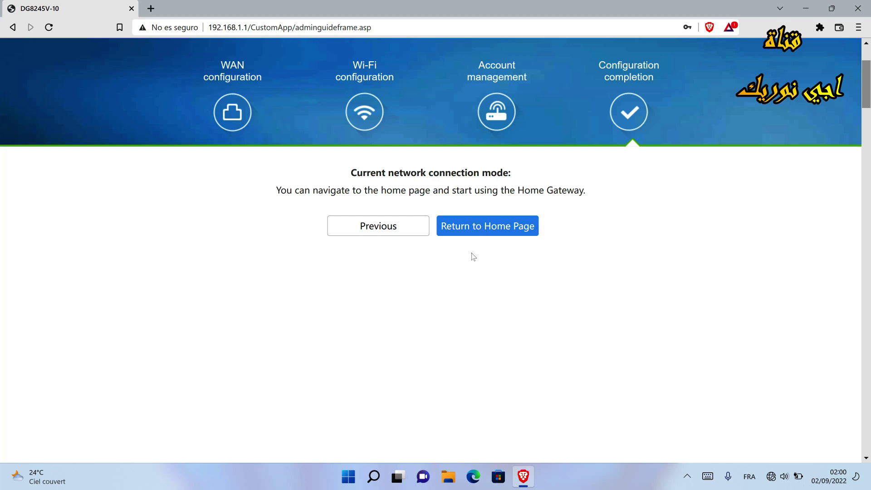
{"action": "scroll", "coordinate": [474, 245], "scroll_direction": "down", "scroll_amount": 1}
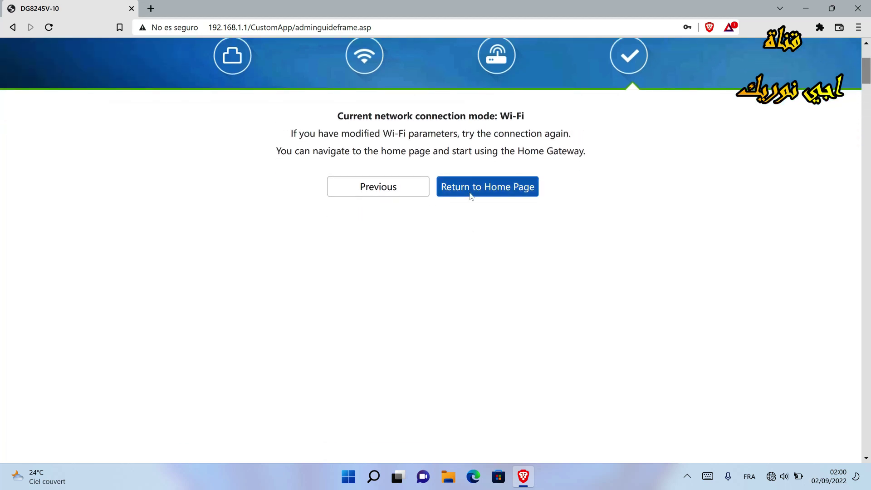
{"action": "left_click", "coordinate": [471, 196]}
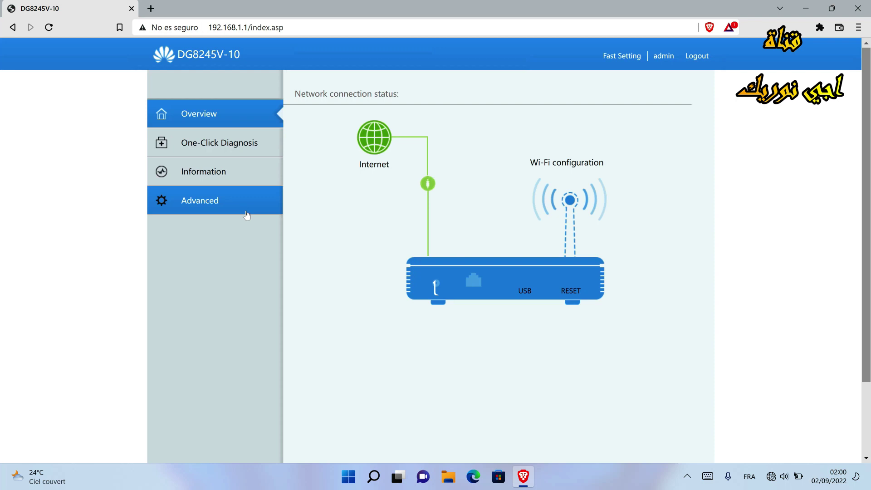
- Under Advanced > WAN, select all five WAN connections and delete them
{"action": "left_click", "coordinate": [203, 203]}
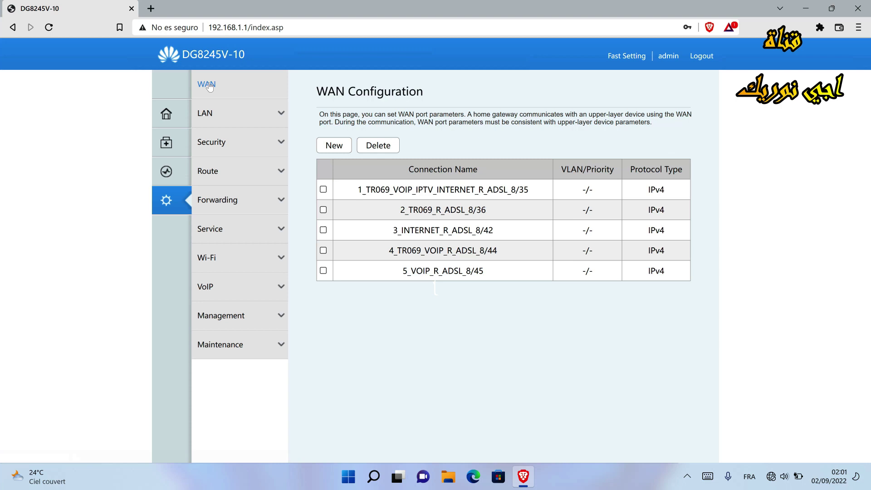
{"action": "left_click", "coordinate": [209, 87]}
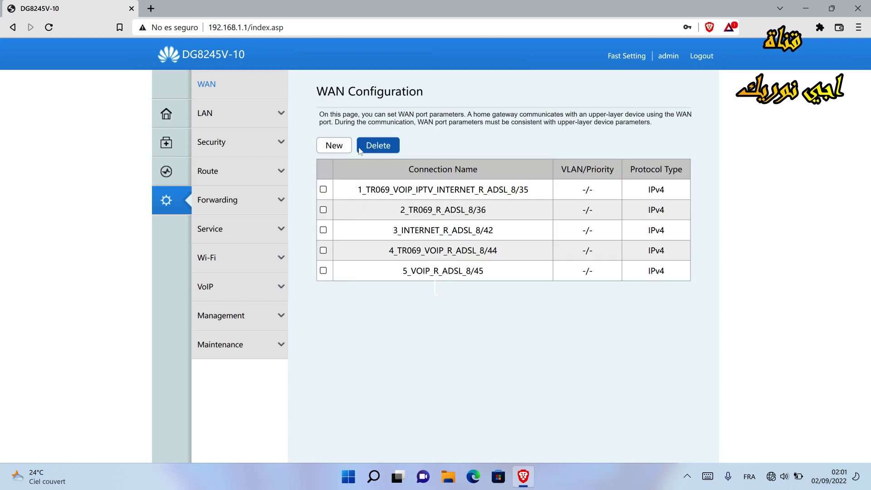
{"action": "left_click", "coordinate": [323, 189]}
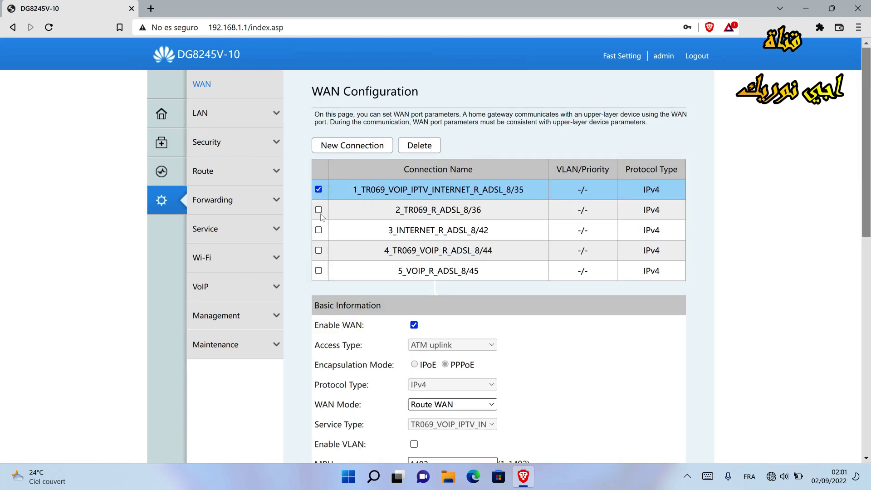
{"action": "left_click", "coordinate": [318, 210]}
{"action": "left_click", "coordinate": [322, 234]}
{"action": "left_click", "coordinate": [318, 250]}
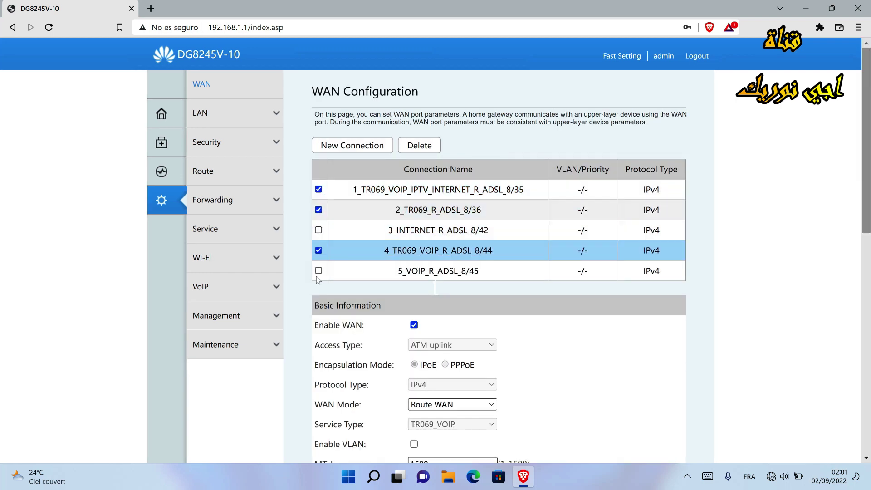
{"action": "left_click", "coordinate": [319, 271]}
{"action": "left_click", "coordinate": [319, 230]}
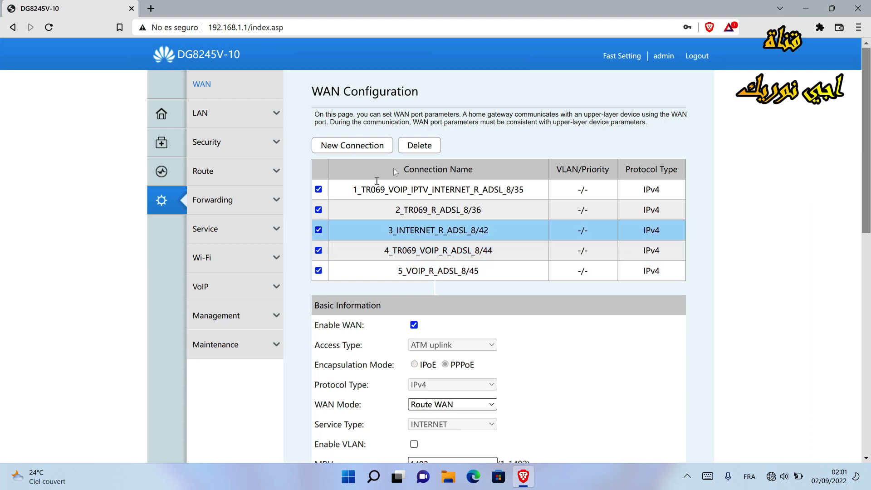
{"action": "left_click", "coordinate": [425, 146]}
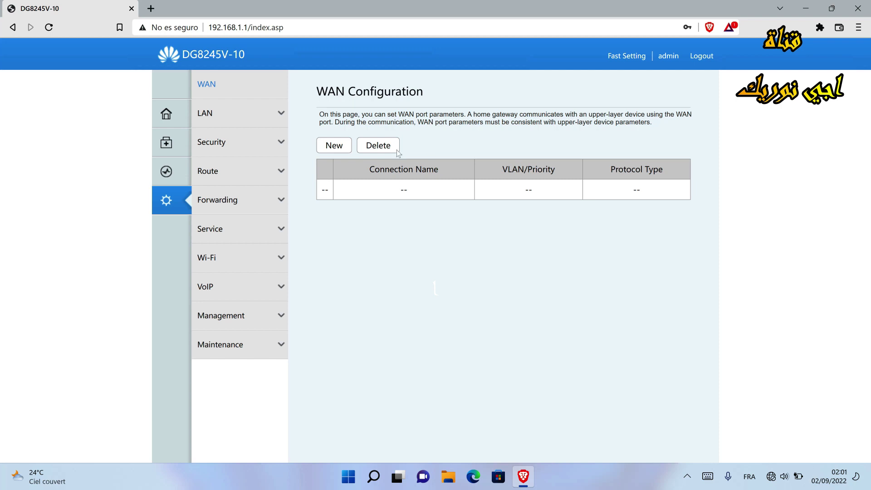
- Add a Route WAN INTERNET connection on GE uplink with IPv4 DHCP and apply it
{"action": "left_click", "coordinate": [341, 148]}
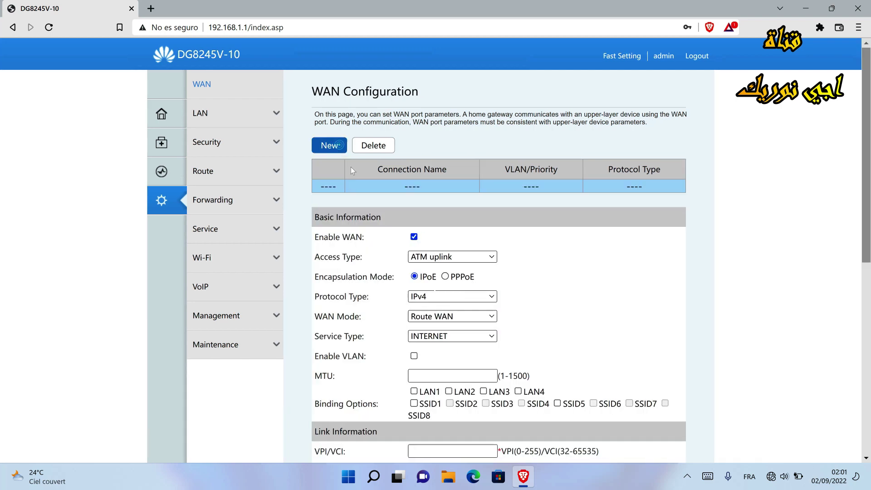
{"action": "left_click", "coordinate": [441, 257]}
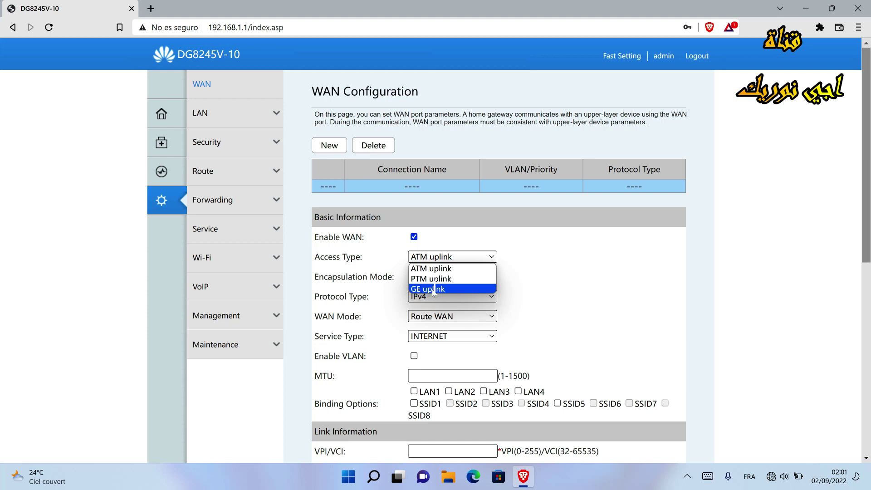
{"action": "left_click", "coordinate": [437, 289]}
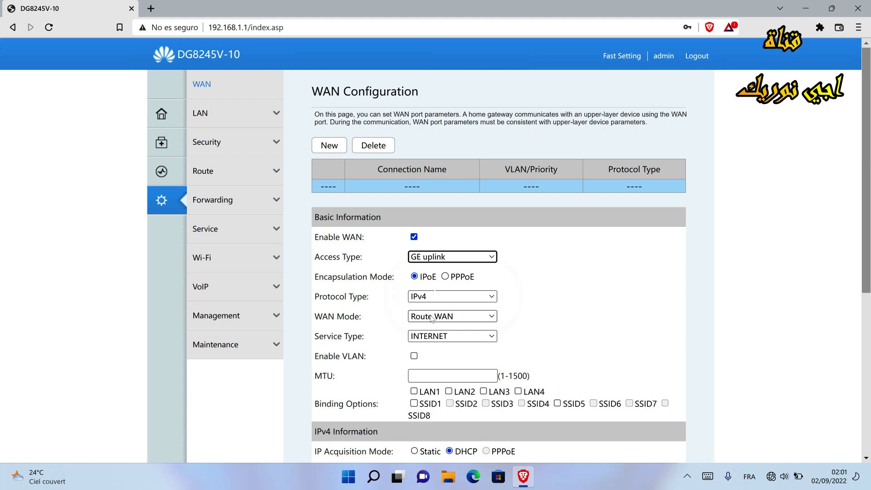
{"action": "left_click", "coordinate": [450, 318]}
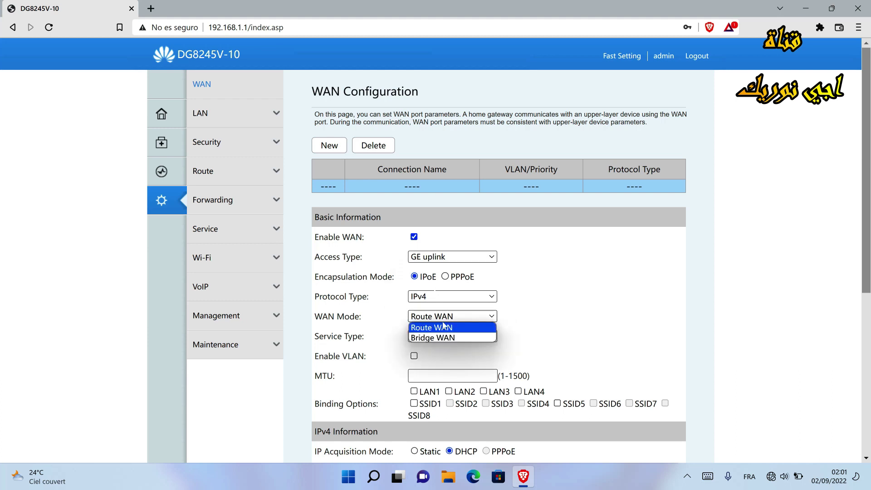
{"action": "left_click", "coordinate": [444, 329]}
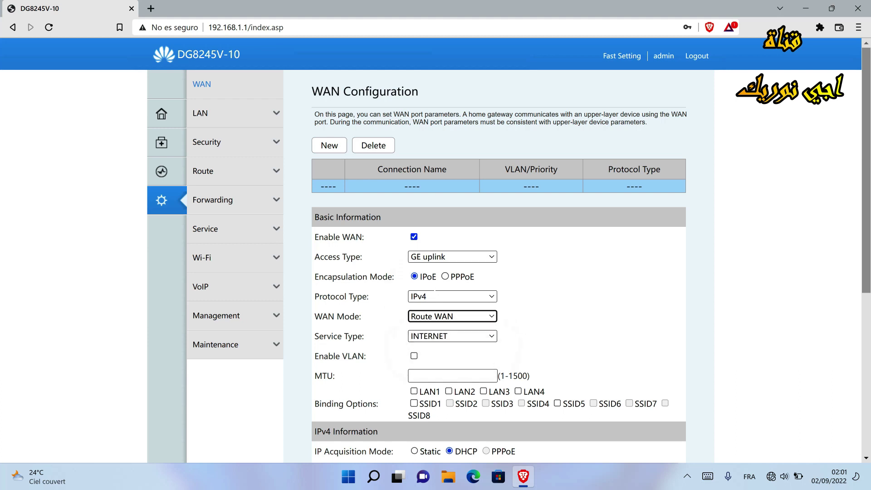
{"action": "scroll", "coordinate": [530, 320], "scroll_direction": "down", "scroll_amount": 5}
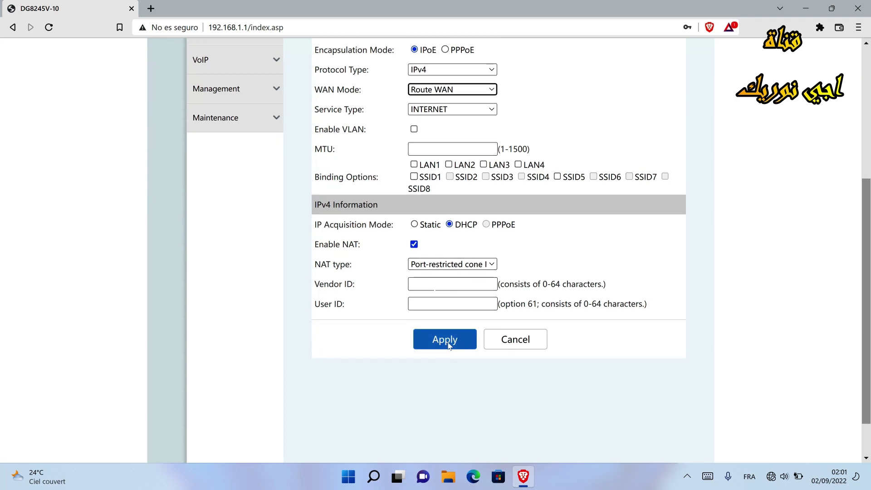
{"action": "left_click", "coordinate": [448, 344]}
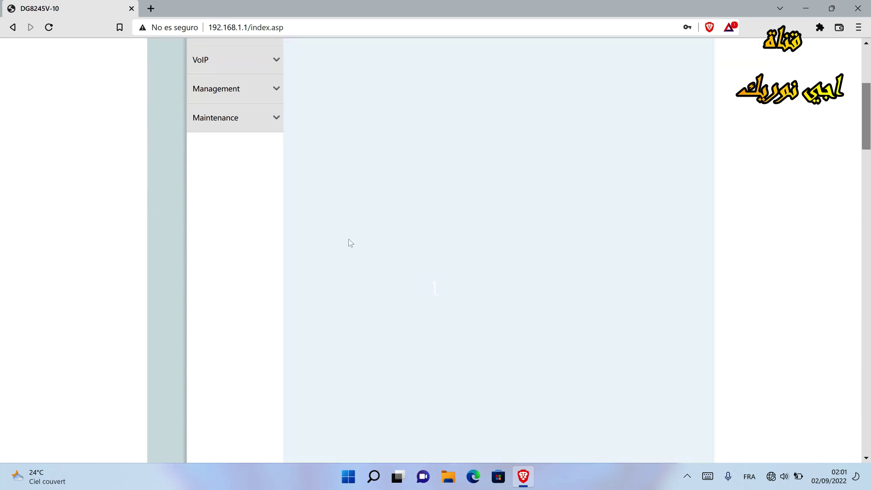
{"action": "scroll", "coordinate": [351, 256], "scroll_direction": "up", "scroll_amount": 2}
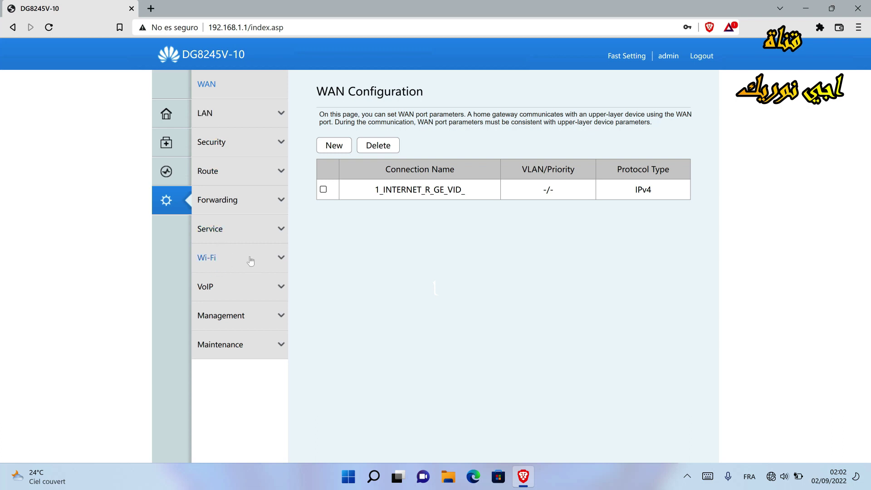
- Set the primary LAN IP to 192.168.1.12, disable the secondary address, and confirm the warnings
{"action": "left_click", "coordinate": [217, 116]}
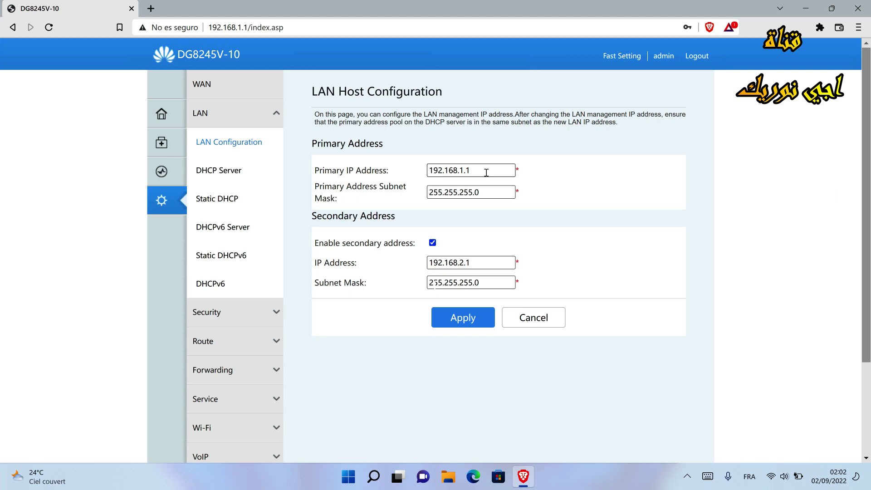
{"action": "left_click", "coordinate": [485, 173]}
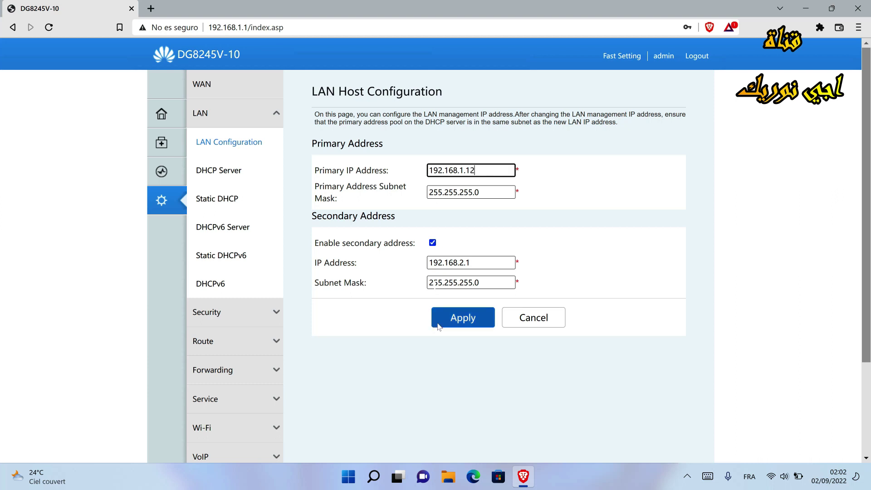
{"action": "left_click", "coordinate": [433, 244]}
{"action": "left_click", "coordinate": [433, 244]}
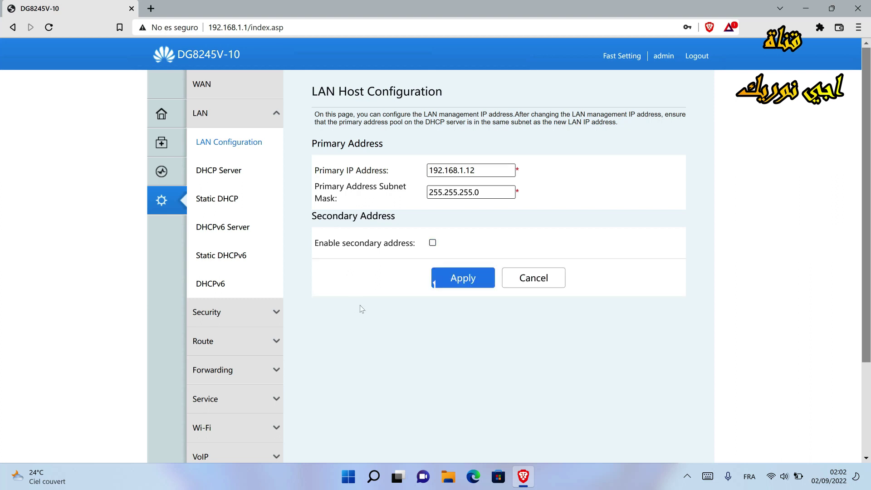
{"action": "left_click", "coordinate": [463, 281]}
{"action": "left_click", "coordinate": [481, 103]}
{"action": "left_click", "coordinate": [481, 103]}
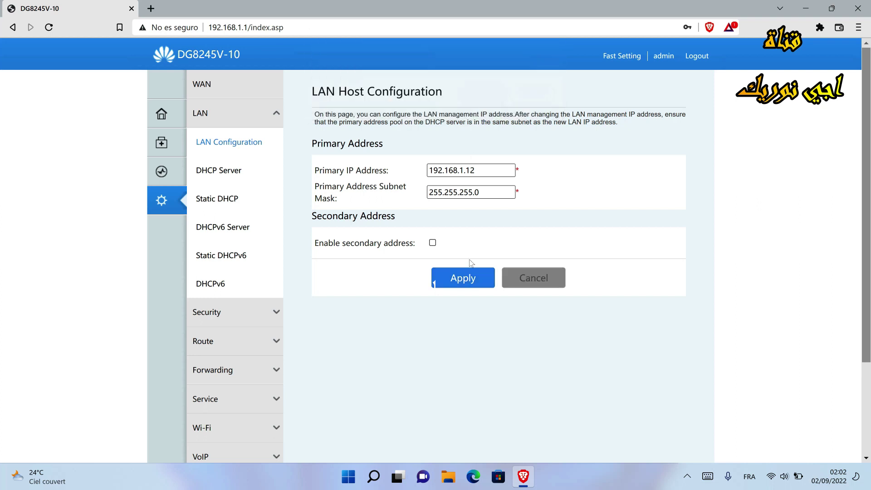
{"action": "left_click", "coordinate": [471, 282]}
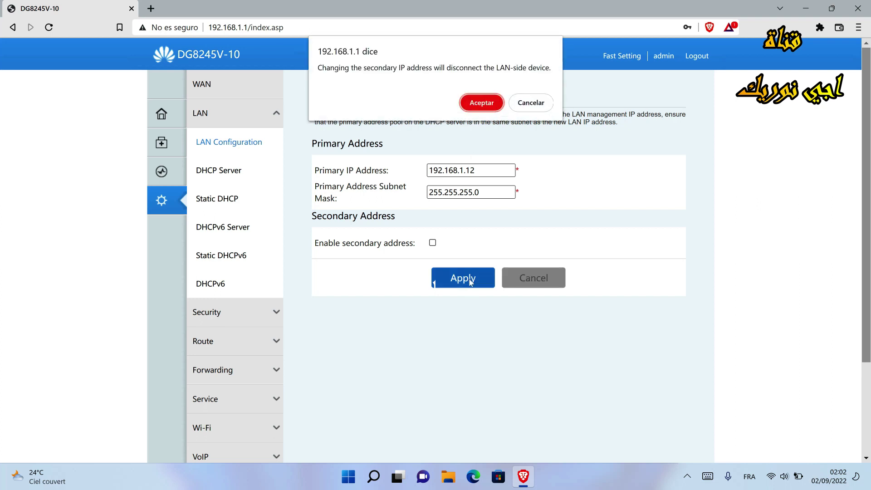
{"action": "left_click", "coordinate": [484, 102]}
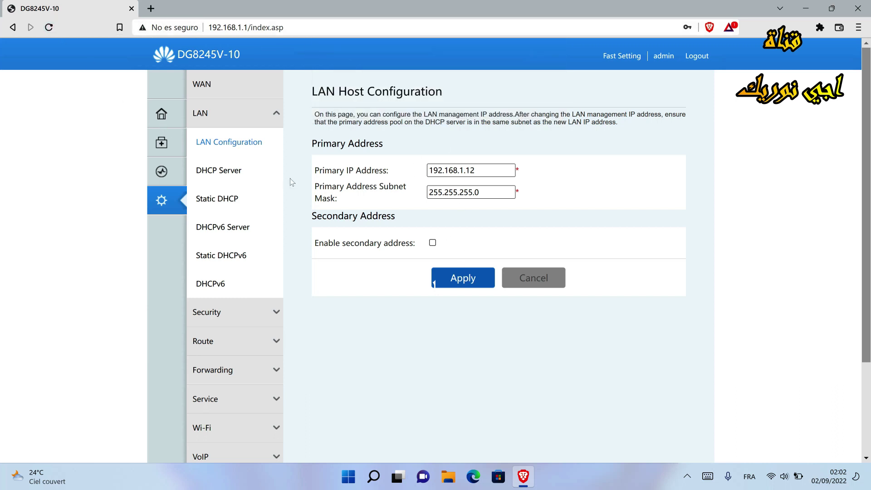
- Trim the page path from the router URL in the address bar
{"action": "left_click", "coordinate": [313, 29]}
{"action": "left_click", "coordinate": [313, 28]}
{"action": "key", "text": "BackSpace"}
{"action": "key", "text": "BackSpace"}
{"action": "key", "text": "BackSpace"}
{"action": "key", "text": "BackSpace"}
{"action": "key", "text": "BackSpace"}
{"action": "key", "text": "BackSpace"}
{"action": "key", "text": "BackSpace"}
{"action": "key", "text": "BackSpace"}
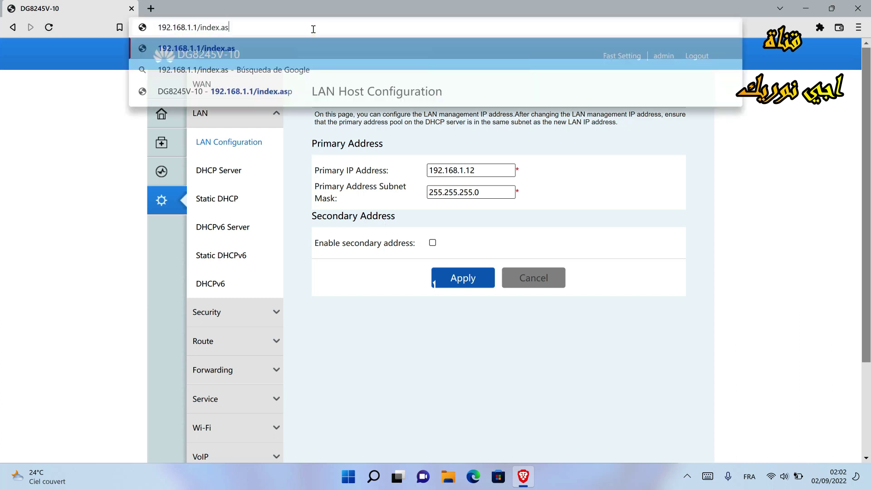
- Load the router at its new address 192.168.1.12
{"action": "key", "text": "BackSpace"}
{"action": "key", "text": "BackSpace"}
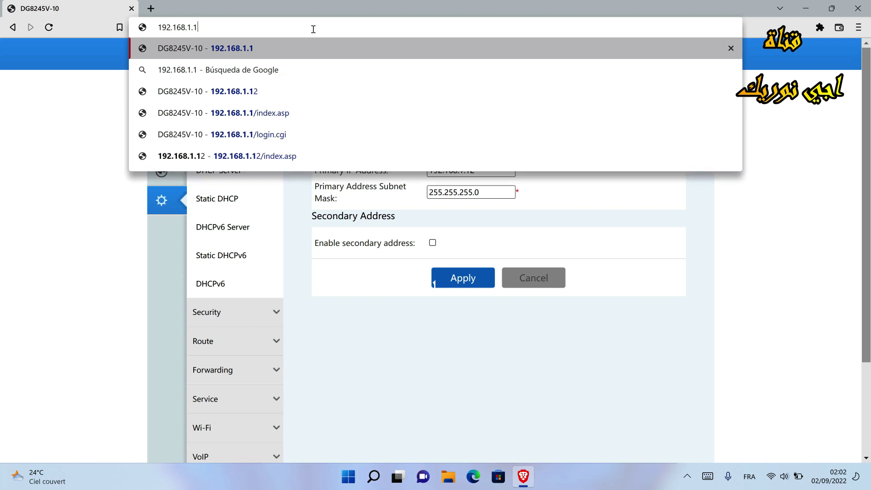
{"action": "type", "text": "2"}
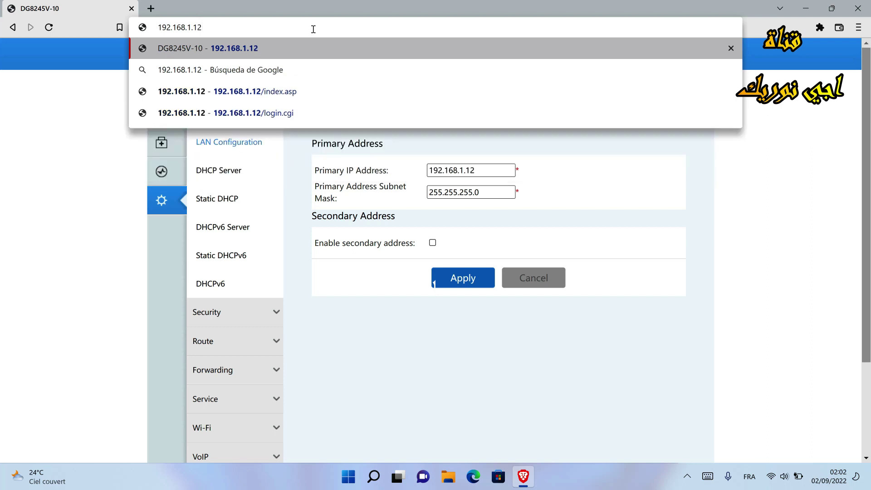
{"action": "key", "text": "Return"}
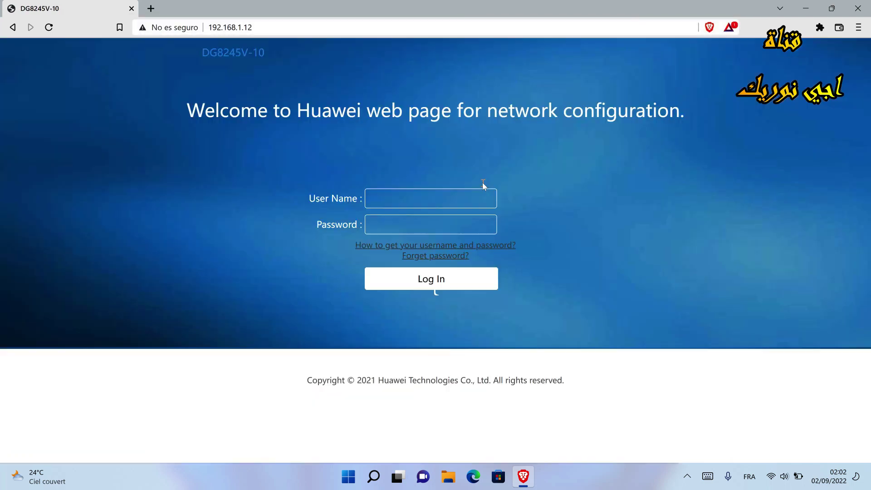
- Sign in with the saved administrator credentials, then log out
{"action": "left_click", "coordinate": [417, 194]}
{"action": "left_click", "coordinate": [404, 230]}
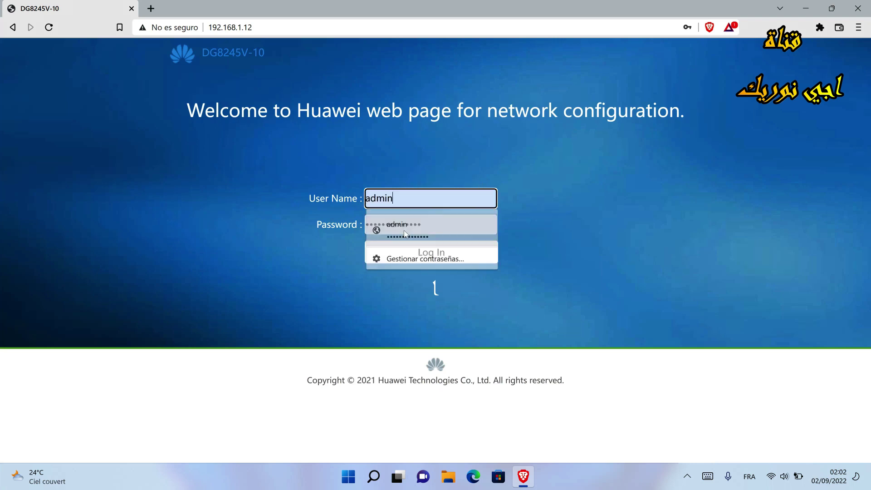
{"action": "left_click", "coordinate": [410, 252]}
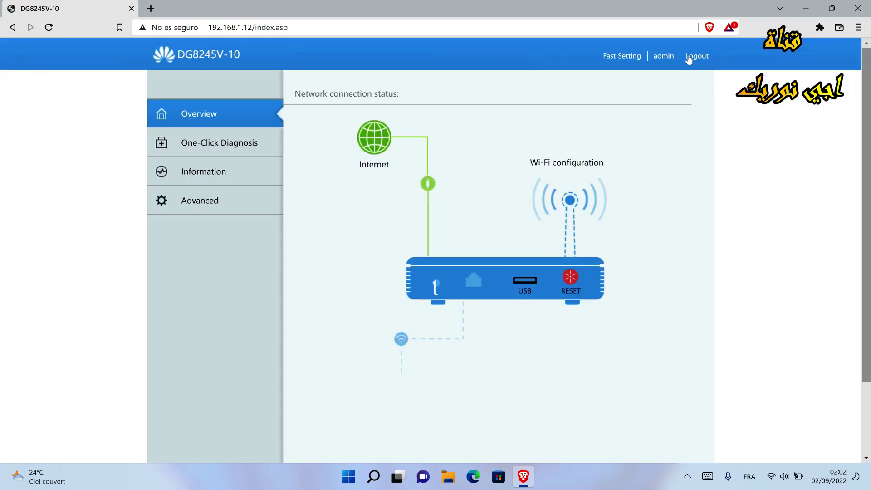
{"action": "left_click", "coordinate": [697, 57]}
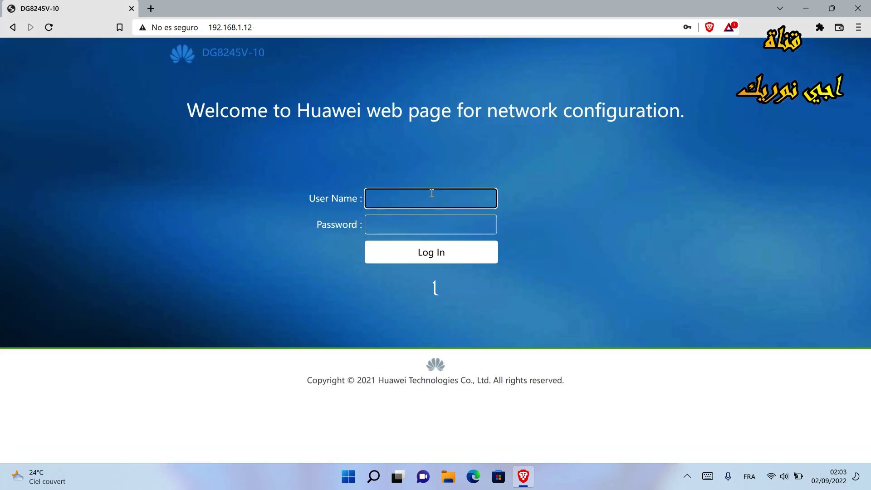
- Log in with the 'user' account name and its password
{"action": "left_click", "coordinate": [431, 193]}
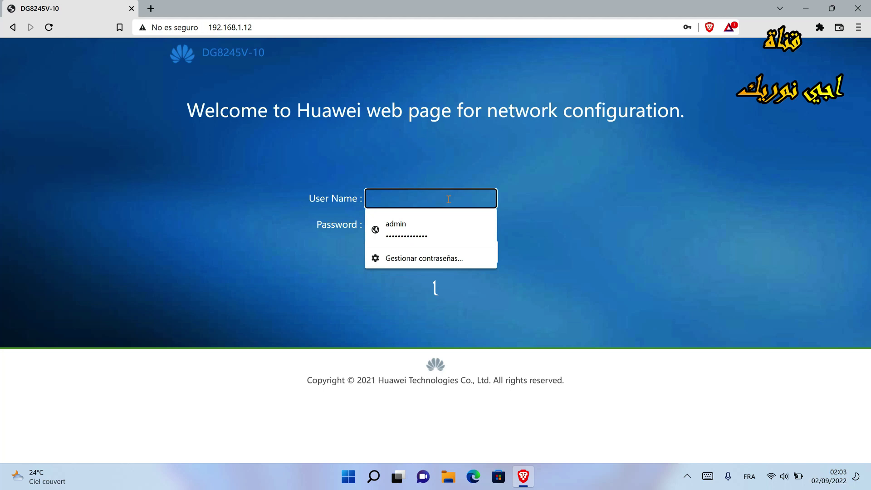
{"action": "type", "text": "user"}
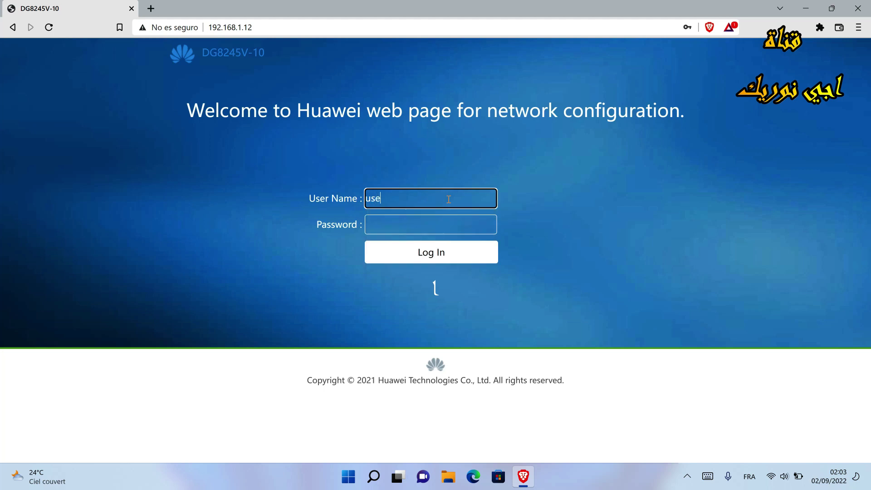
{"action": "left_click", "coordinate": [438, 232]}
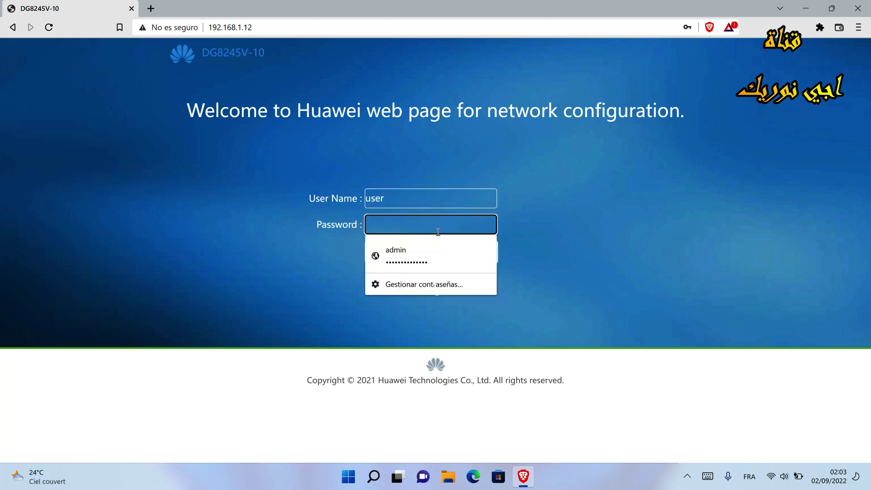
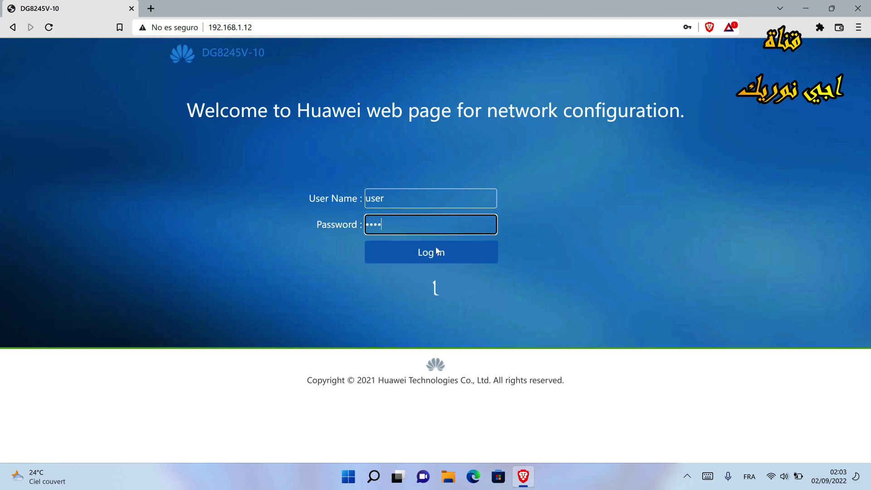
{"action": "left_click", "coordinate": [437, 252]}
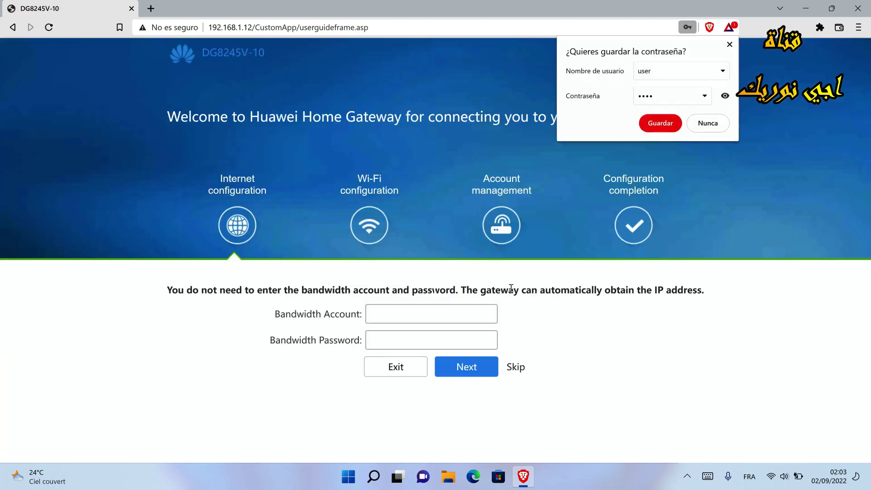
{"action": "left_click", "coordinate": [662, 124]}
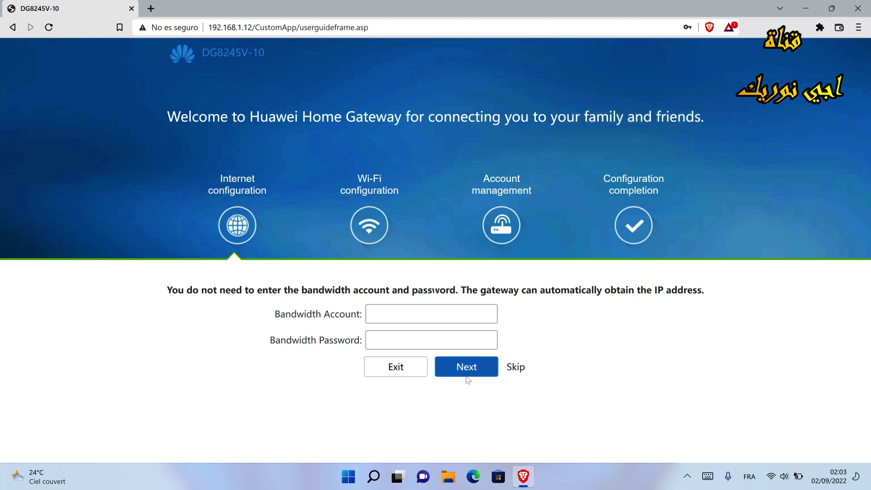
{"action": "left_click", "coordinate": [515, 368]}
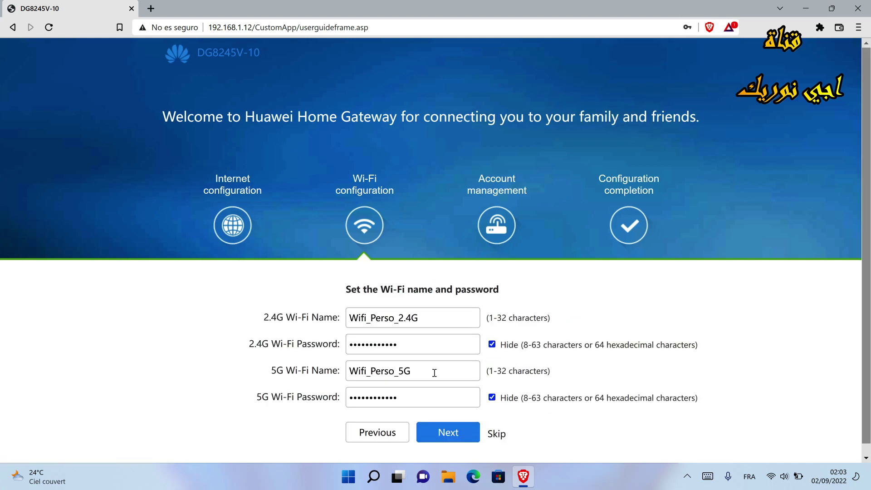
{"action": "left_click", "coordinate": [492, 344]}
{"action": "scroll", "coordinate": [452, 347], "scroll_direction": "down", "scroll_amount": 1}
{"action": "left_click_drag", "start_coordinate": [454, 334], "coordinate": [302, 331]}
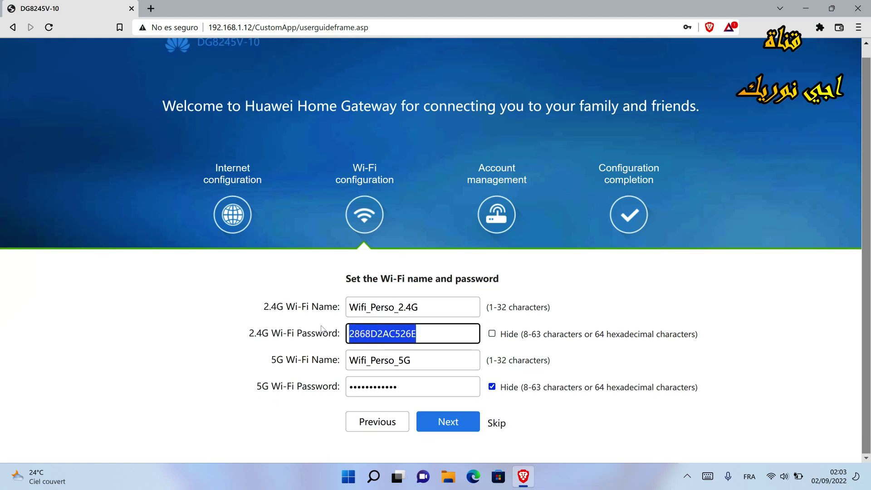
{"action": "key", "text": "BackSpace"}
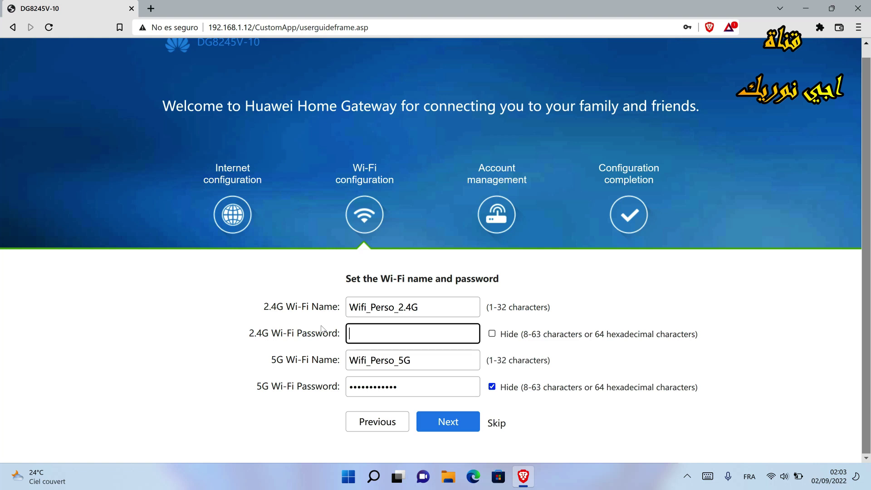
{"action": "left_click_drag", "start_coordinate": [407, 387], "coordinate": [367, 384]}
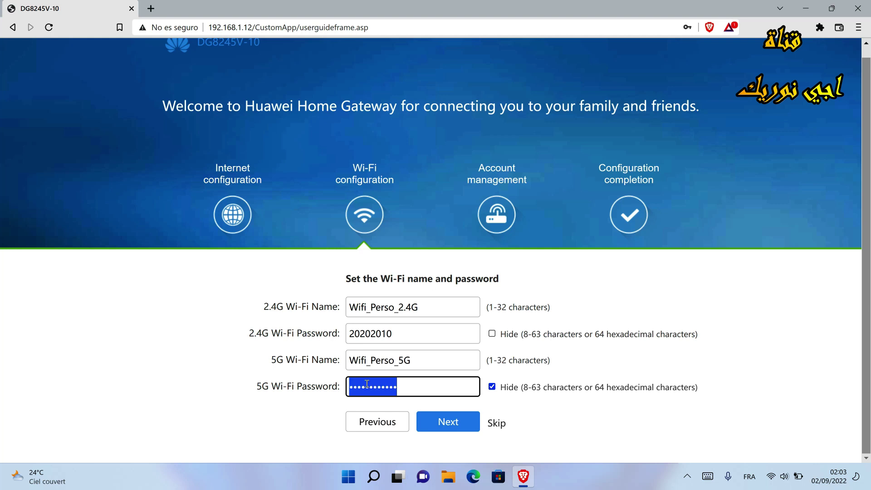
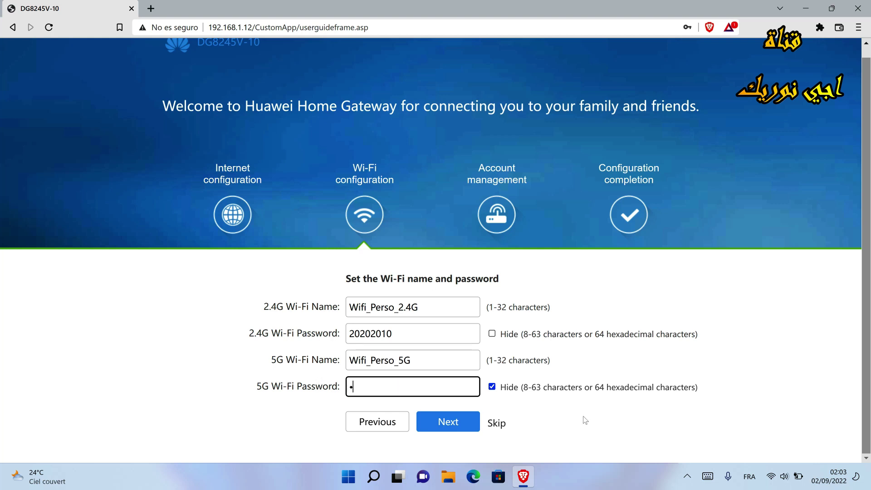
- Rename the Wi-Fi networks to Info2.4G and InfoME_5G and continue the wizard
{"action": "left_click_drag", "start_coordinate": [399, 311], "coordinate": [354, 317]}
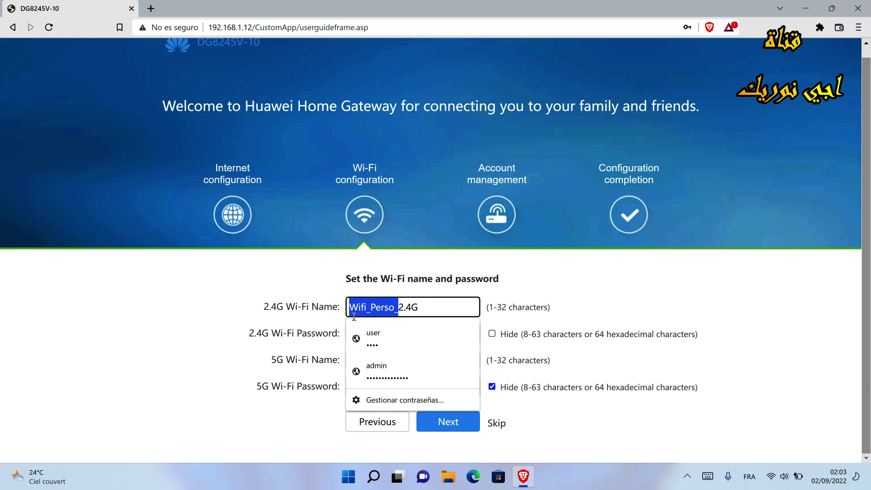
{"action": "type", "text": "Info"}
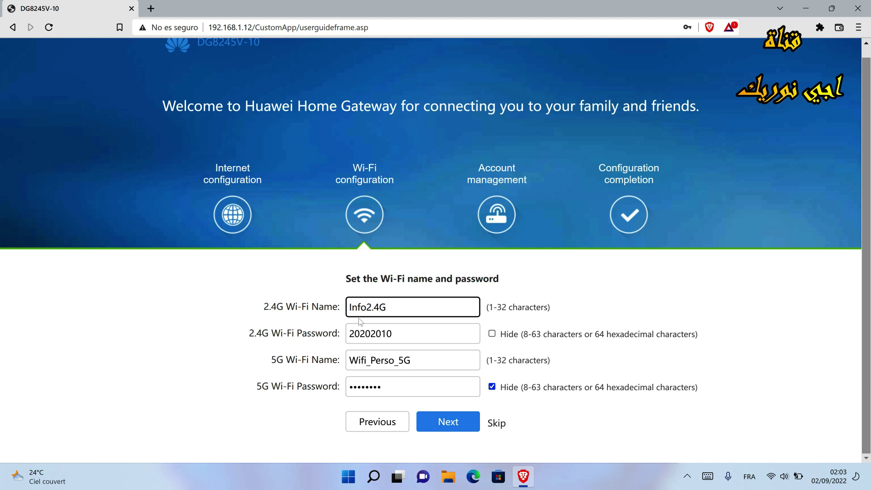
{"action": "left_click_drag", "start_coordinate": [394, 360], "coordinate": [342, 367]}
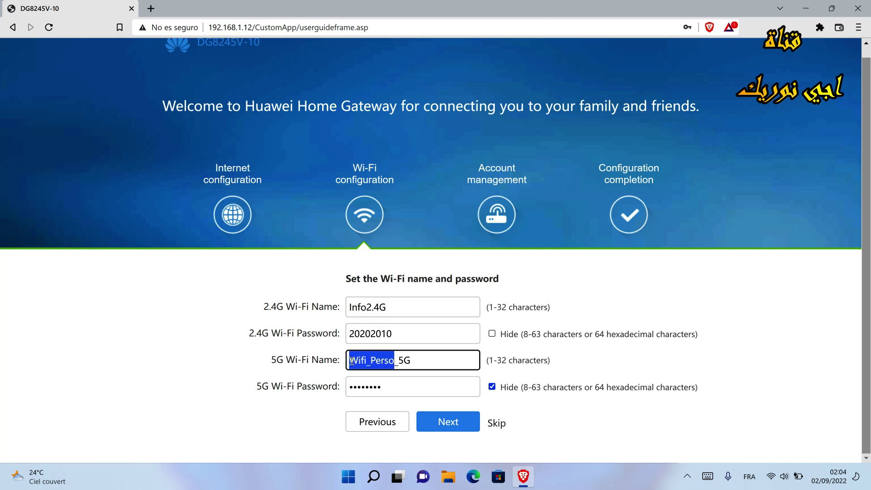
{"action": "key", "text": "BackSpace"}
{"action": "type", "text": "INF"}
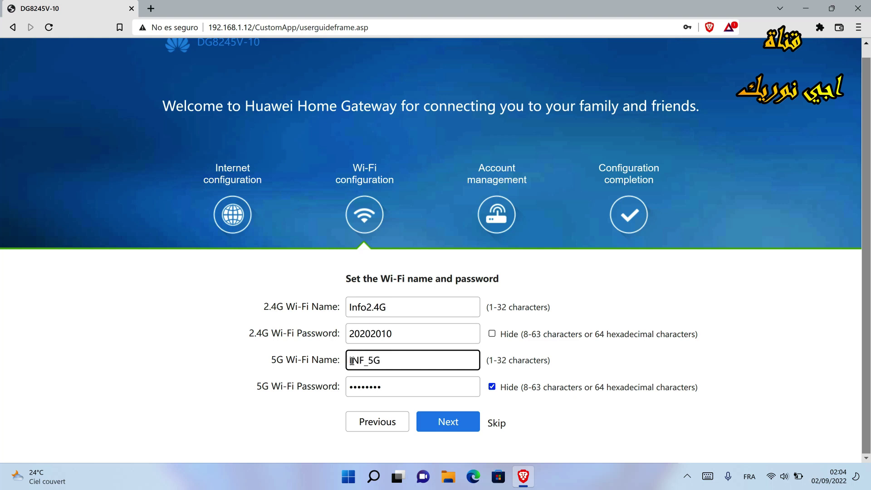
{"action": "key", "text": "BackSpace"}
{"action": "key", "text": "BackSpace"}
{"action": "type", "text": "nfom"}
{"action": "key", "text": "BackSpace"}
{"action": "type", "text": "ME"}
{"action": "left_click", "coordinate": [453, 422]}
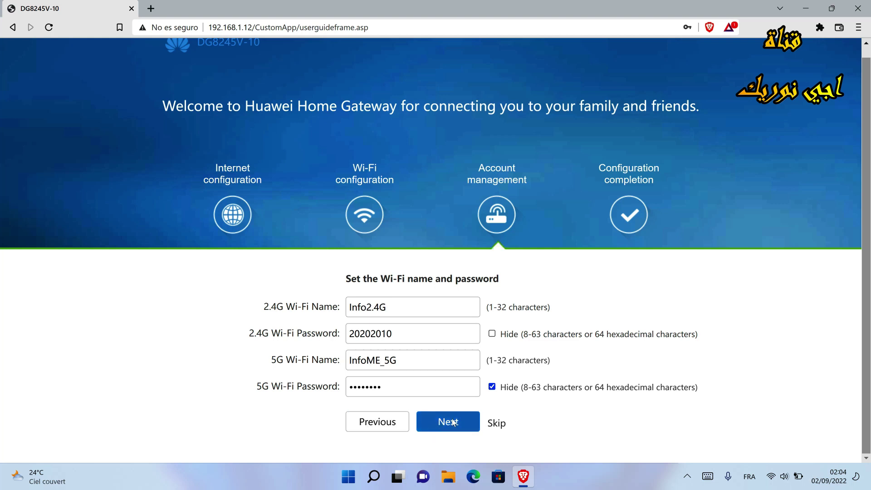
- Skip the login password change, dismiss the save-password prompt, and wait for the completion page
{"action": "scroll", "coordinate": [566, 295], "scroll_direction": "down", "scroll_amount": 1}
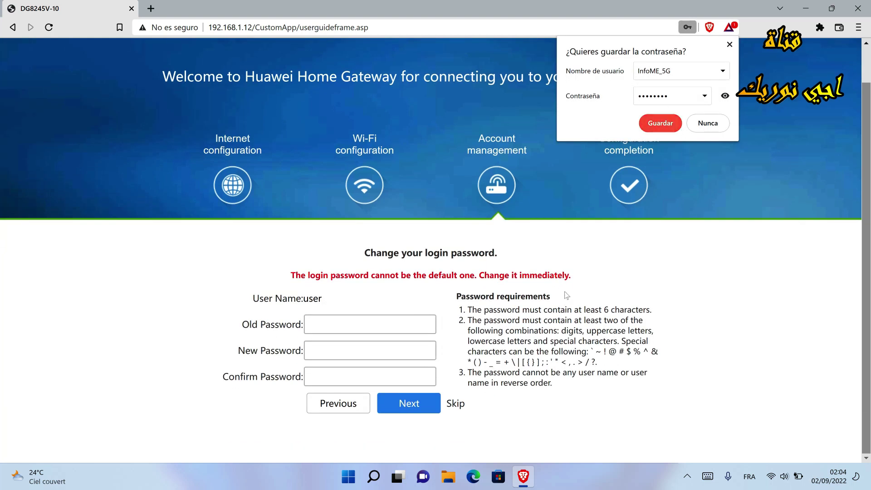
{"action": "left_click", "coordinate": [465, 403]}
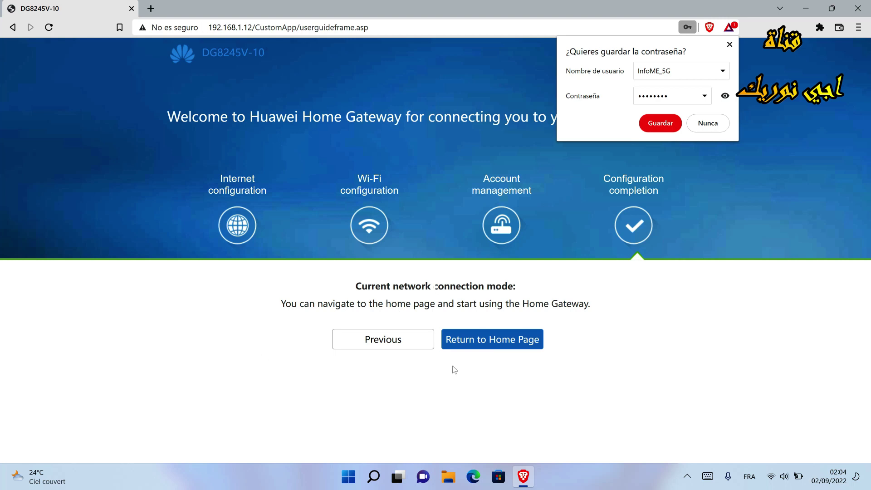
{"action": "left_click", "coordinate": [667, 125]}
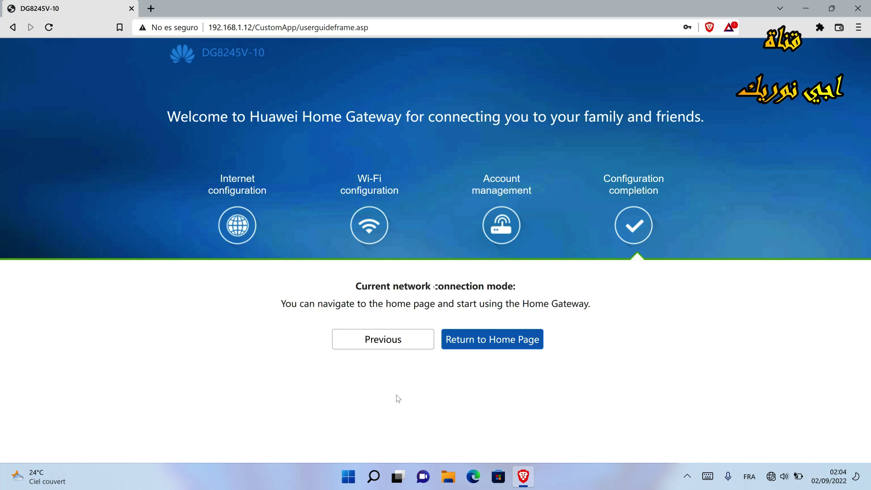
{"action": "left_click", "coordinate": [464, 152]}
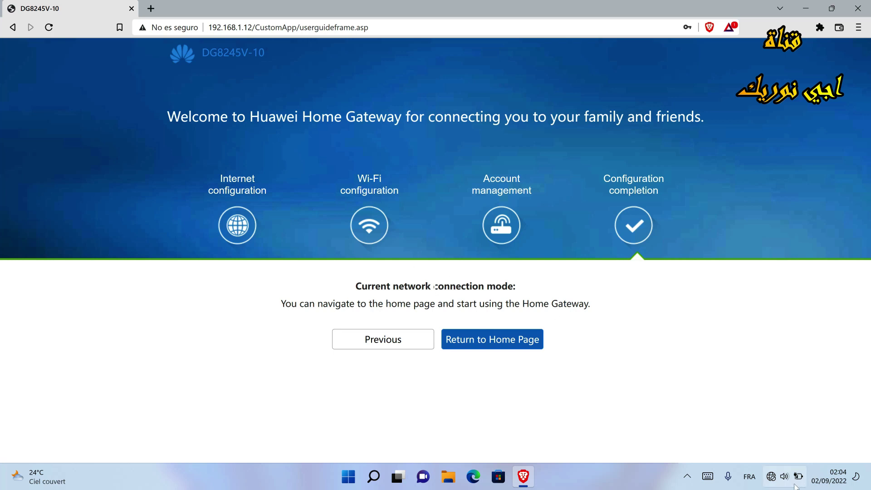
- Connect the laptop to the InfoME_5G Wi-Fi network by entering its security key
{"action": "left_click", "coordinate": [774, 478]}
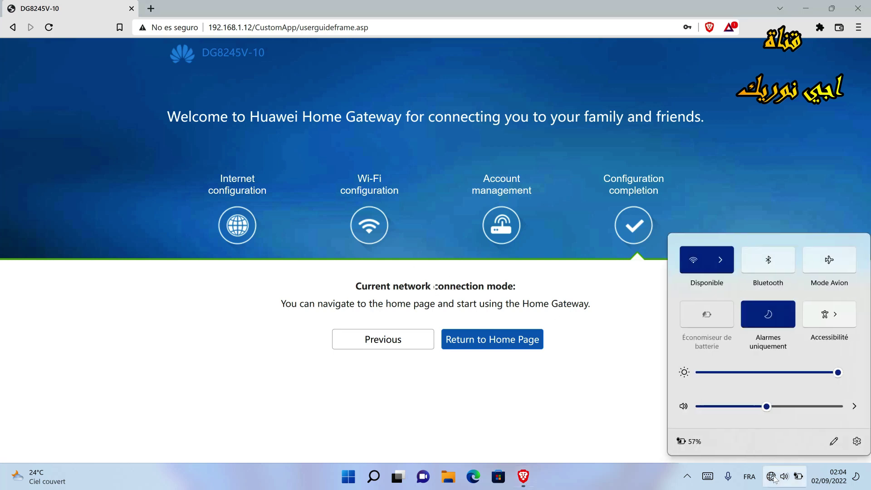
{"action": "left_click", "coordinate": [717, 263]}
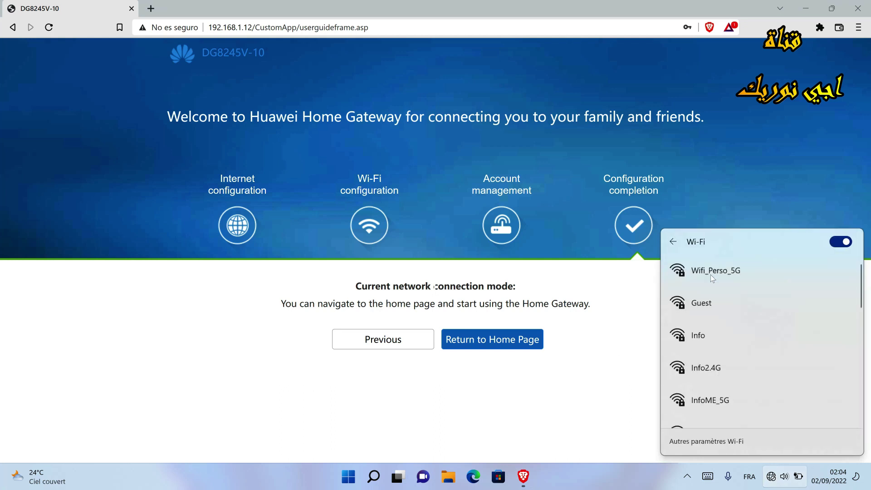
{"action": "scroll", "coordinate": [735, 340], "scroll_direction": "down", "scroll_amount": 1}
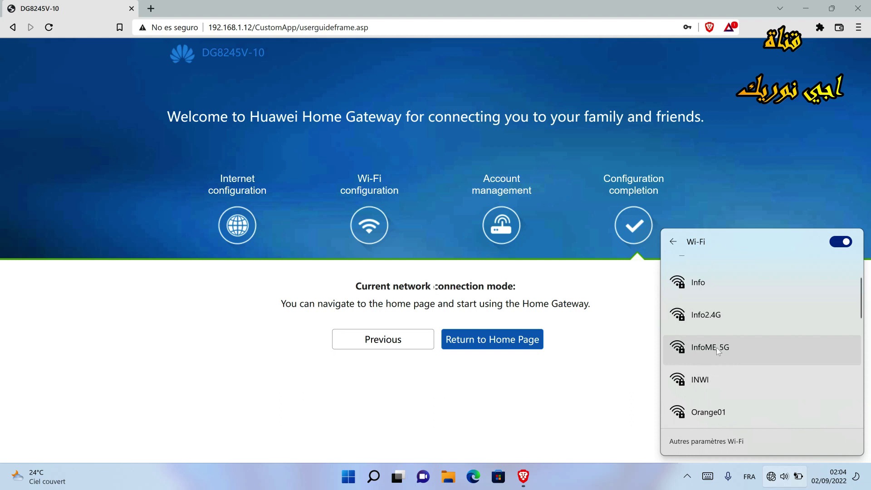
{"action": "left_click", "coordinate": [715, 346]}
{"action": "left_click", "coordinate": [792, 400]}
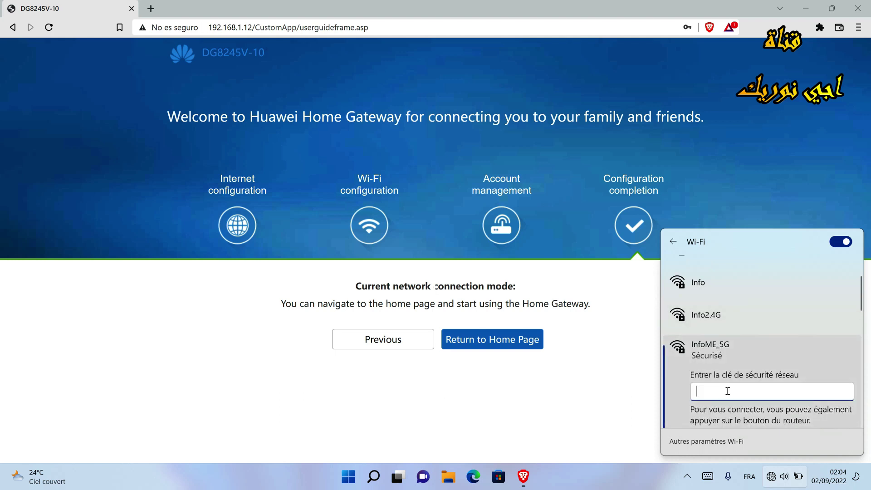
{"action": "type", "text": "•••••••"}
{"action": "key", "text": "BackSpace"}
{"action": "type", "text": "••"}
{"action": "key", "text": "Return"}
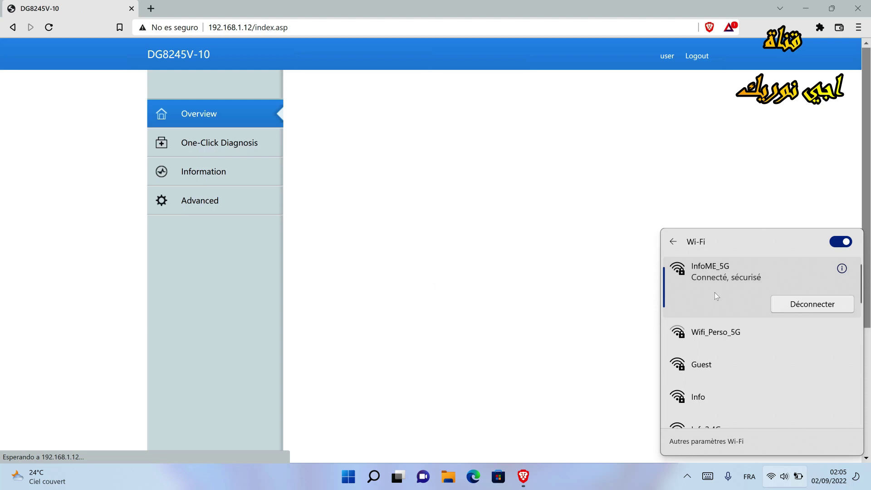
{"action": "left_click", "coordinate": [151, 8]}
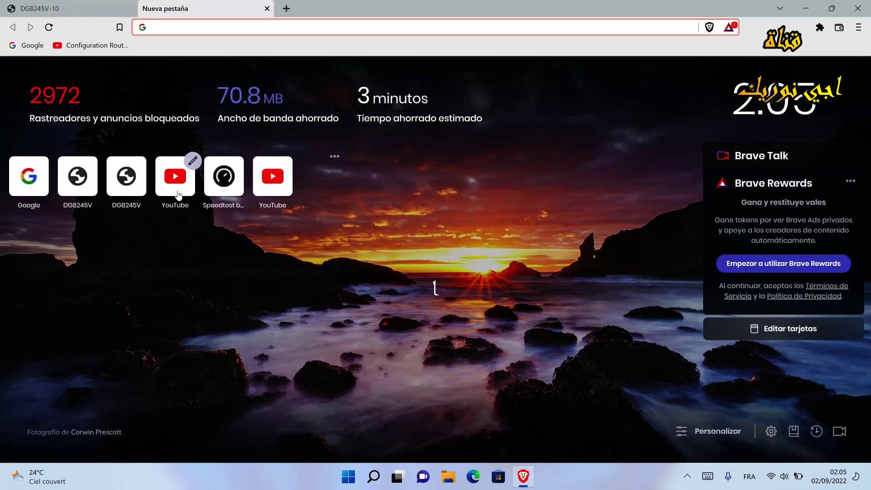
- Open YouTube, scroll through the home page recommendations, and play the second video in the first row
{"action": "left_click", "coordinate": [178, 190]}
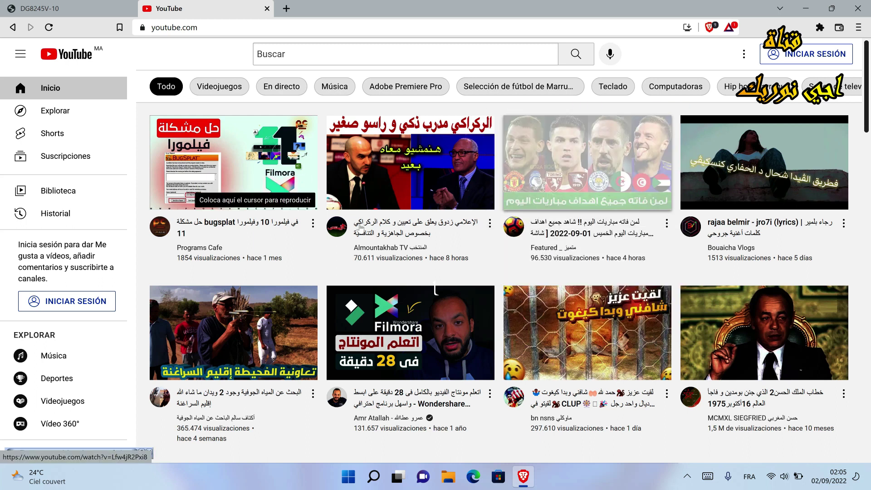
{"action": "scroll", "coordinate": [555, 213], "scroll_direction": "down", "scroll_amount": 5}
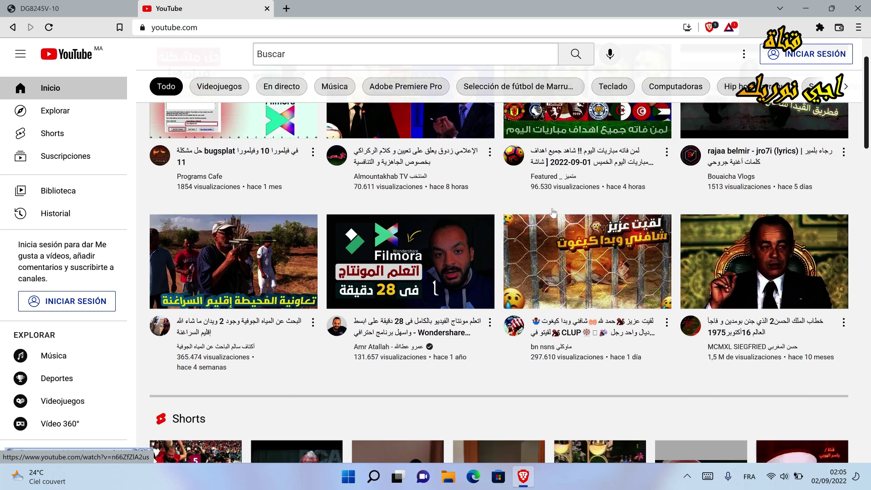
{"action": "scroll", "coordinate": [554, 213], "scroll_direction": "down", "scroll_amount": 10}
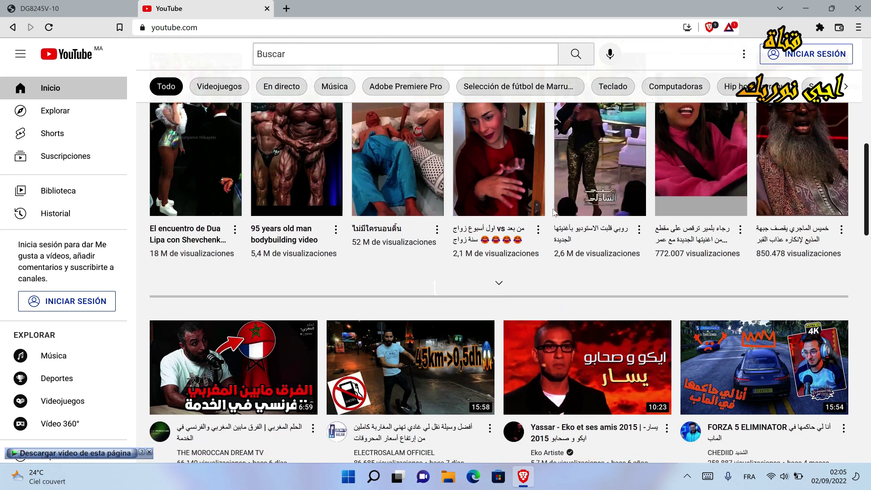
{"action": "scroll", "coordinate": [554, 212], "scroll_direction": "down", "scroll_amount": 12}
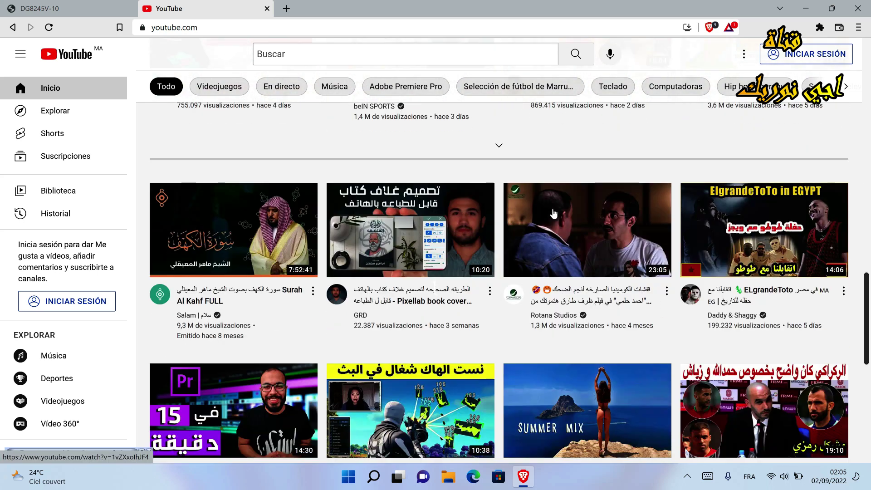
{"action": "scroll", "coordinate": [554, 213], "scroll_direction": "down", "scroll_amount": 3}
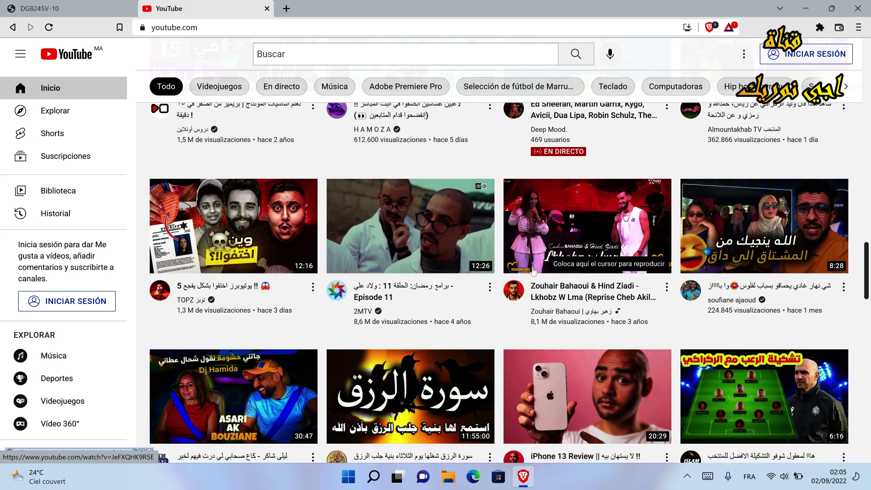
{"action": "scroll", "coordinate": [534, 271], "scroll_direction": "up", "scroll_amount": 5}
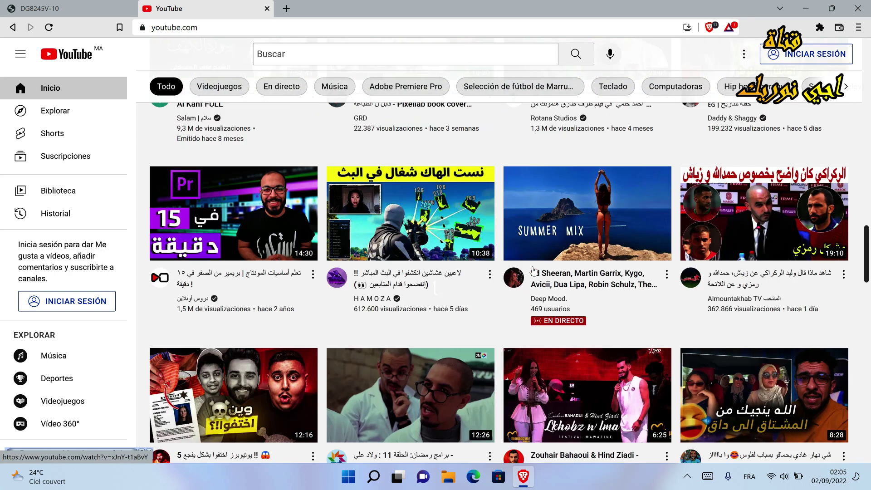
{"action": "scroll", "coordinate": [533, 271], "scroll_direction": "up", "scroll_amount": 10}
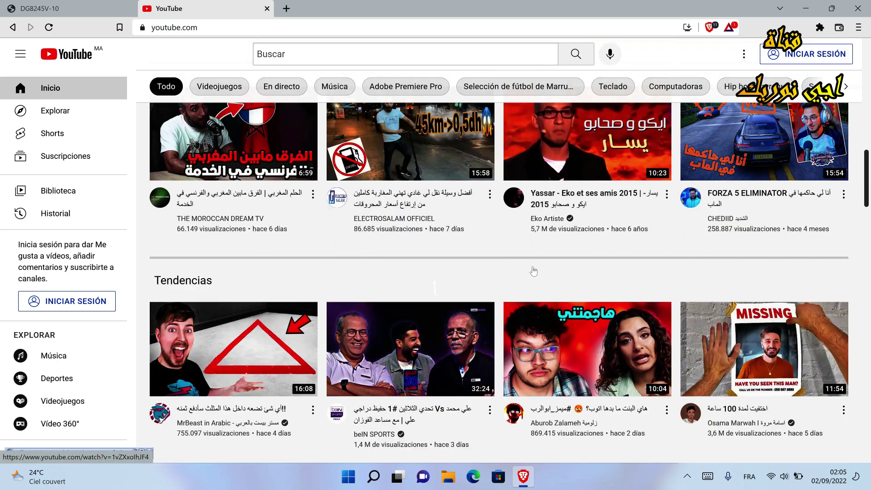
{"action": "scroll", "coordinate": [533, 271], "scroll_direction": "up", "scroll_amount": 8}
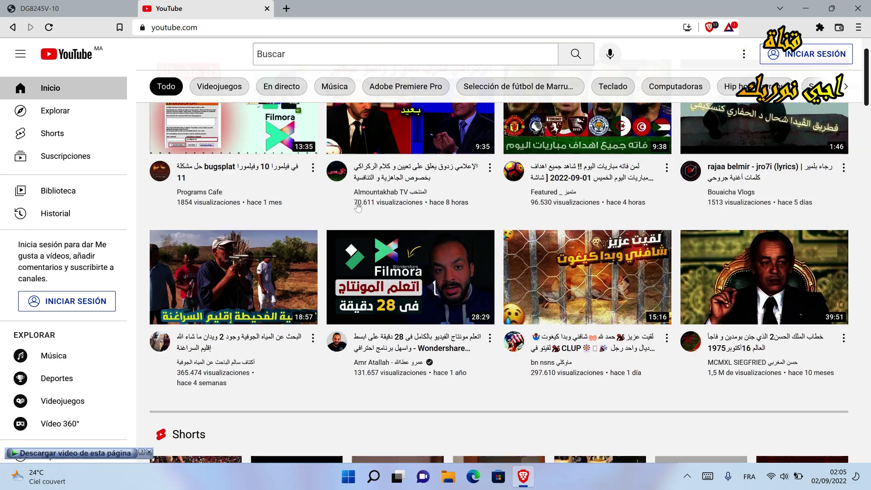
{"action": "scroll", "coordinate": [358, 207], "scroll_direction": "up", "scroll_amount": 1}
{"action": "left_click", "coordinate": [451, 162]}
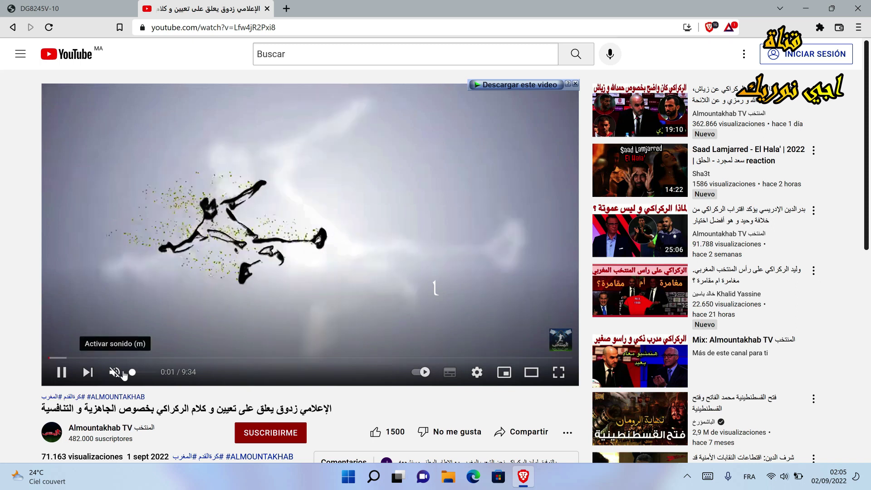
- Unmute the video, skip ahead to about one minute, and pause at 1:01
{"action": "left_click", "coordinate": [115, 373]}
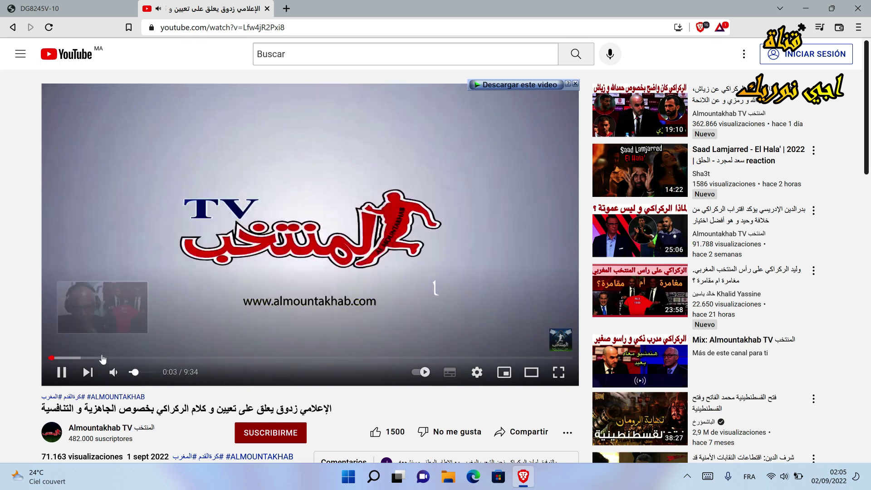
{"action": "left_click", "coordinate": [101, 358]}
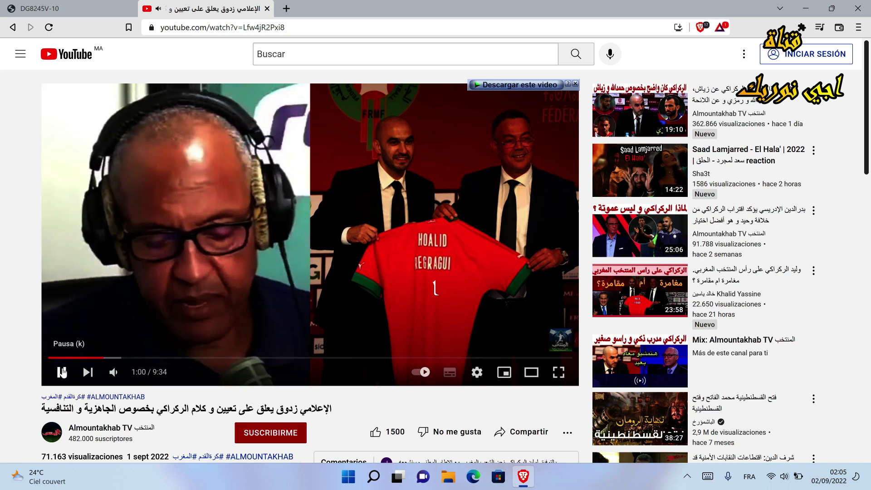
{"action": "left_click", "coordinate": [61, 373]}
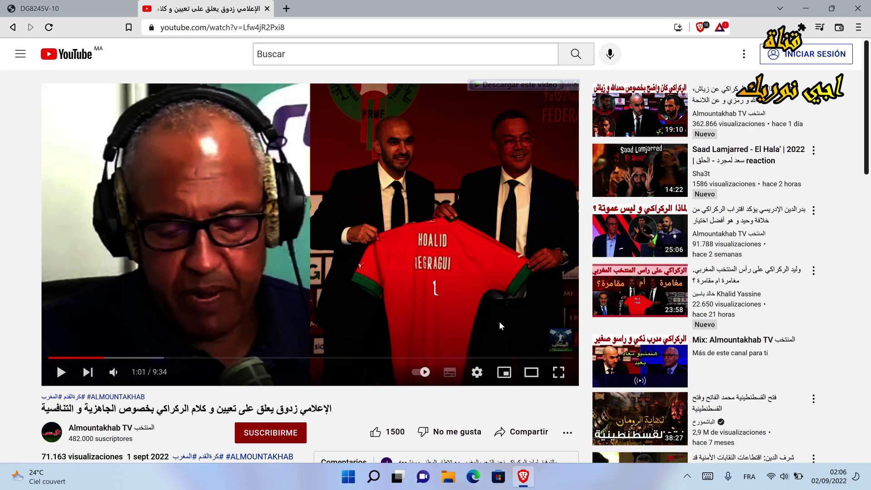
- Bring up the screen recorder window from the hidden system tray icons
{"action": "left_click", "coordinate": [687, 477]}
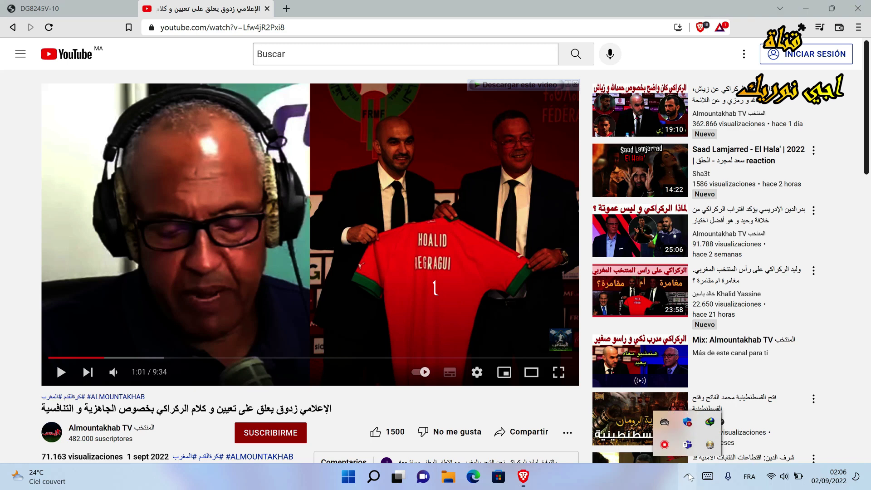
{"action": "right_click", "coordinate": [666, 446]}
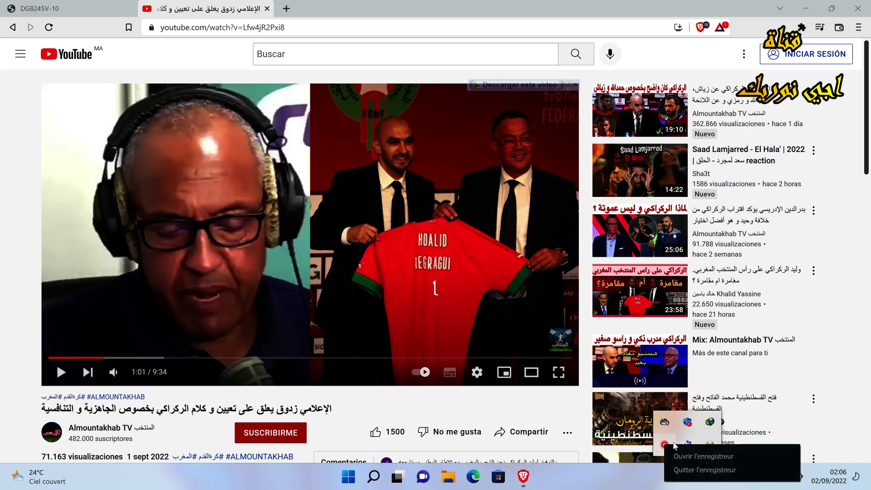
{"action": "left_click", "coordinate": [702, 456]}
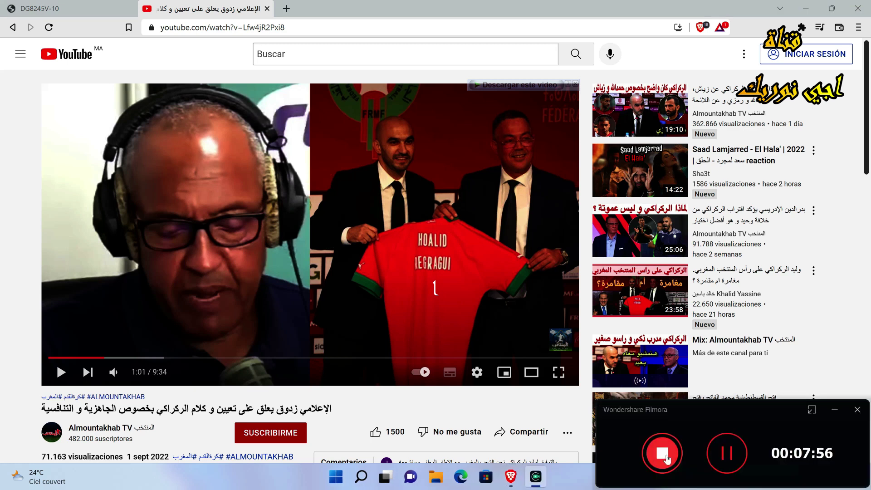